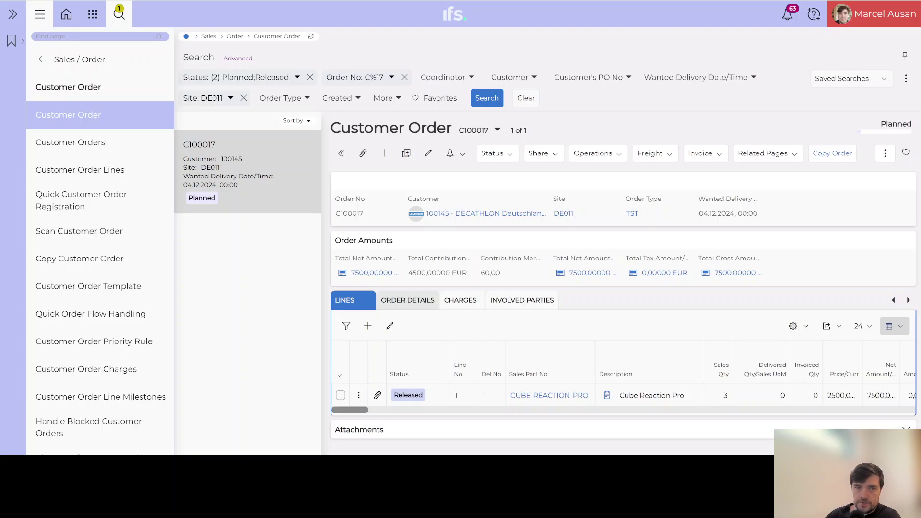
Check the shipment type and shipment creation settings in the customer order's details, and release the planned order
left_click(409, 302)
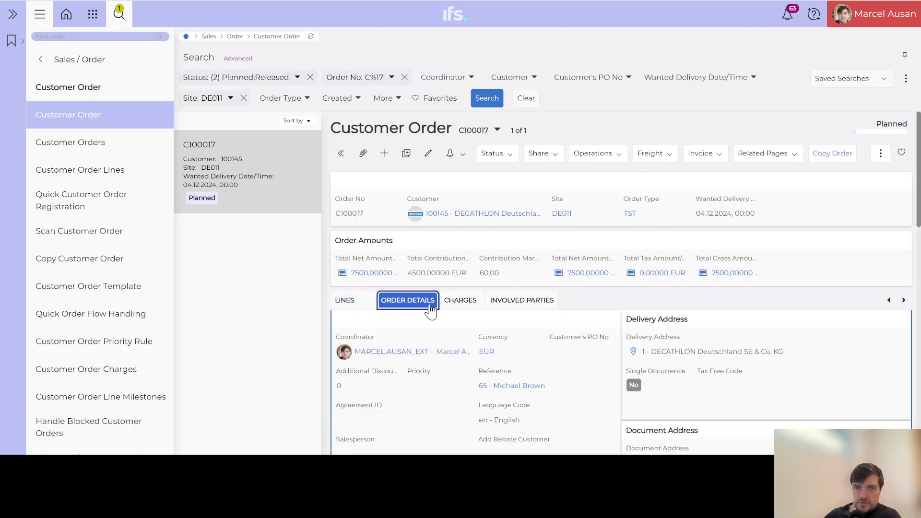
scroll(725, 373, "down", 10)
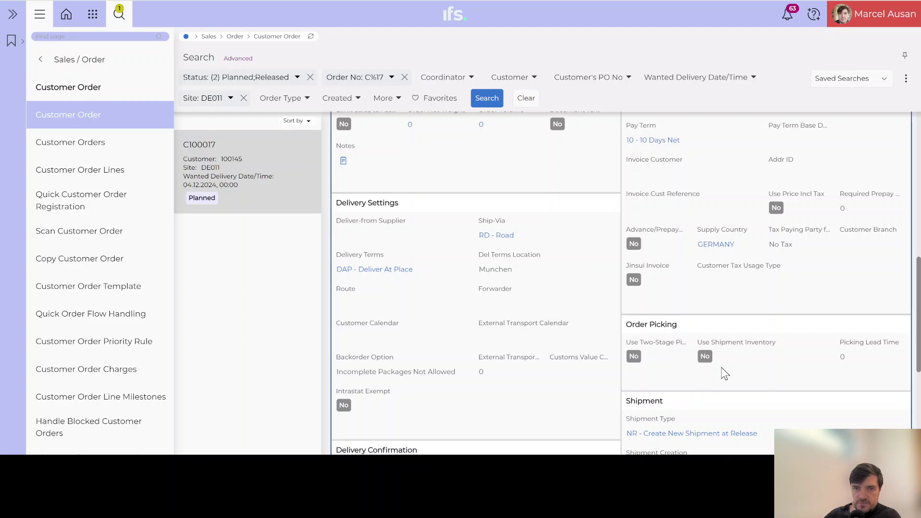
scroll(725, 374, "down", 2)
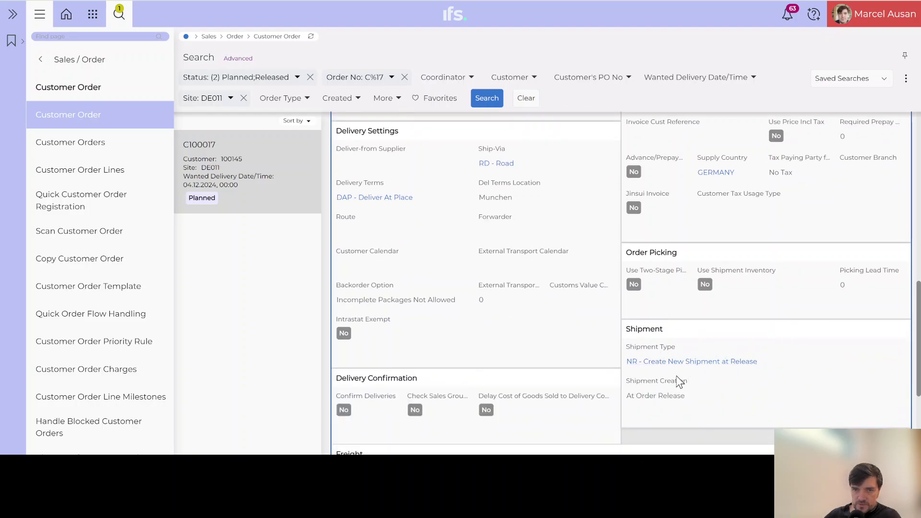
scroll(744, 381, "up", 12)
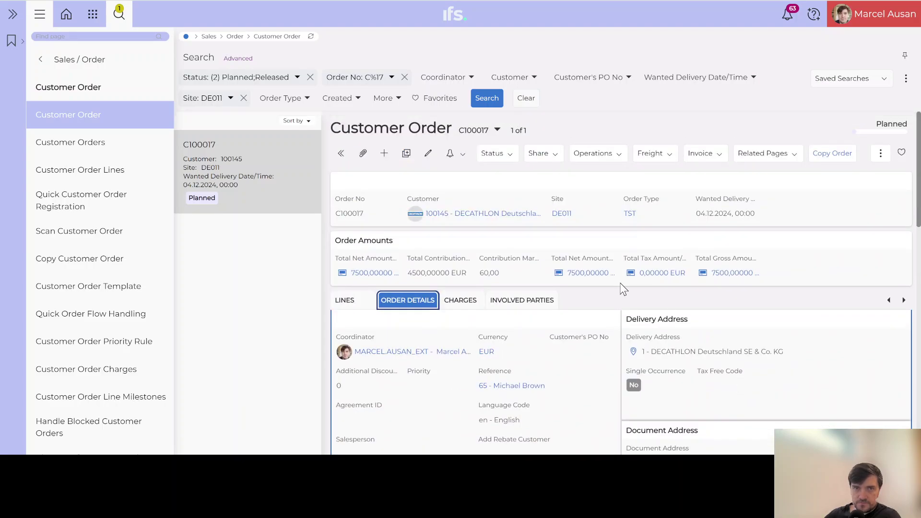
left_click(343, 301)
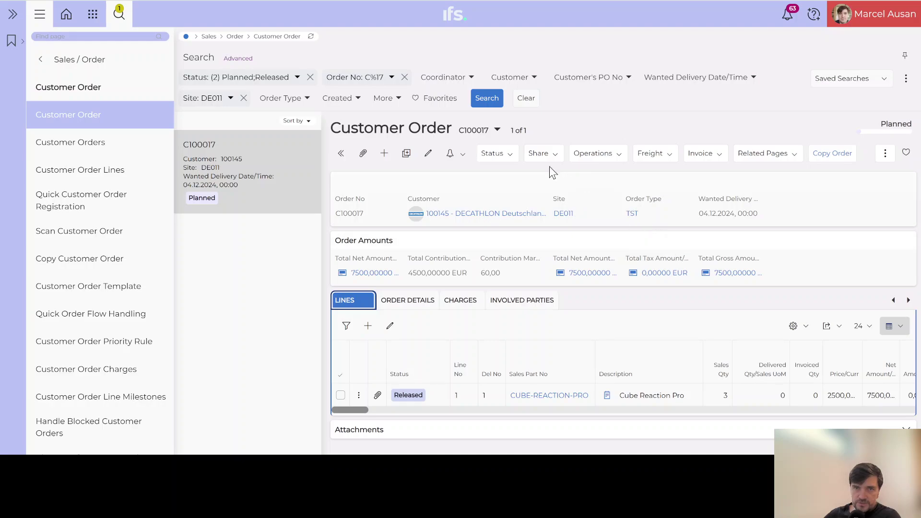
left_click(494, 154)
left_click(499, 176)
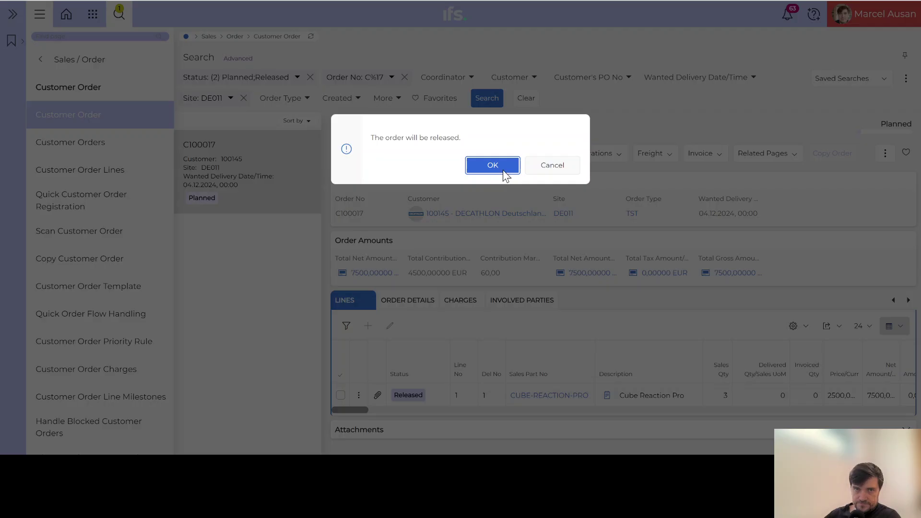
left_click(503, 170)
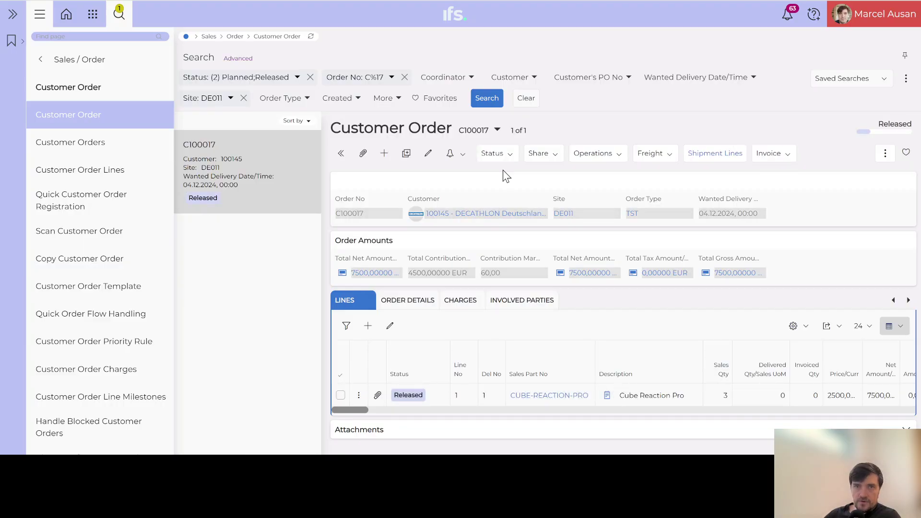
Open the details of the shipment connected to the released customer order from its shipment line
left_click(726, 158)
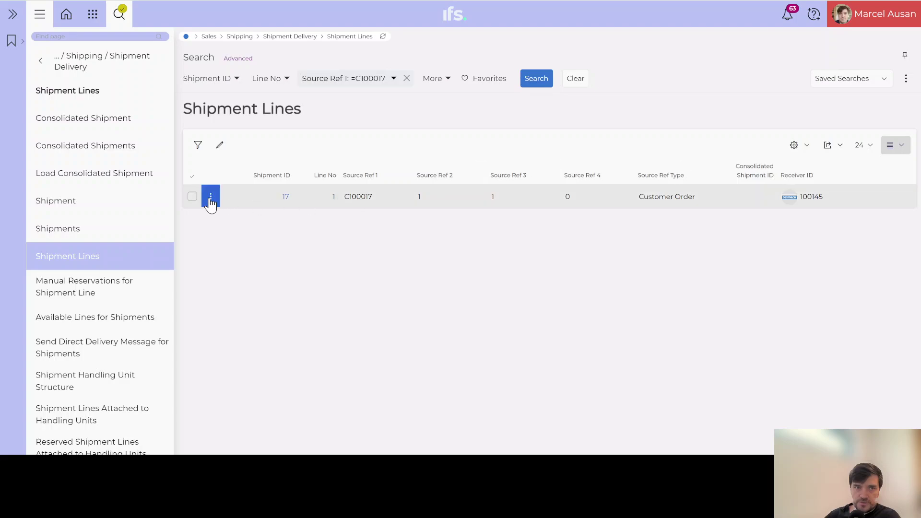
left_click(192, 196)
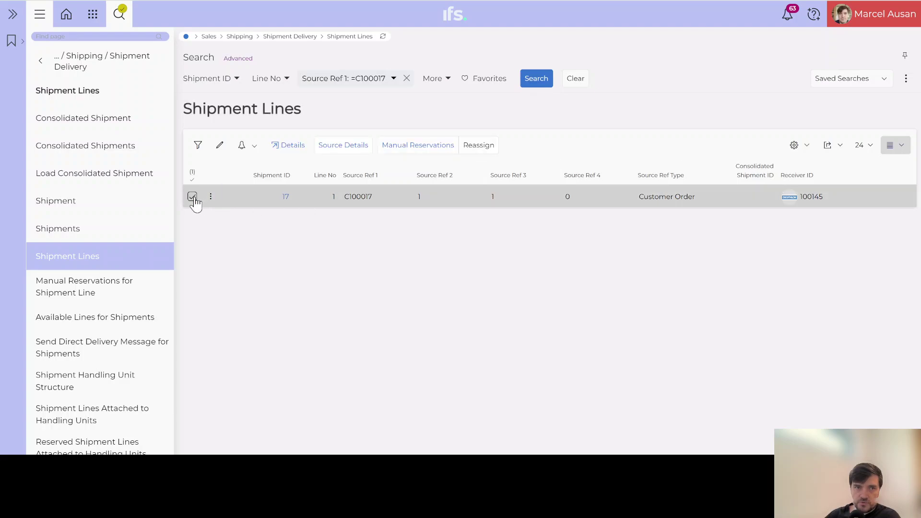
left_click(289, 148)
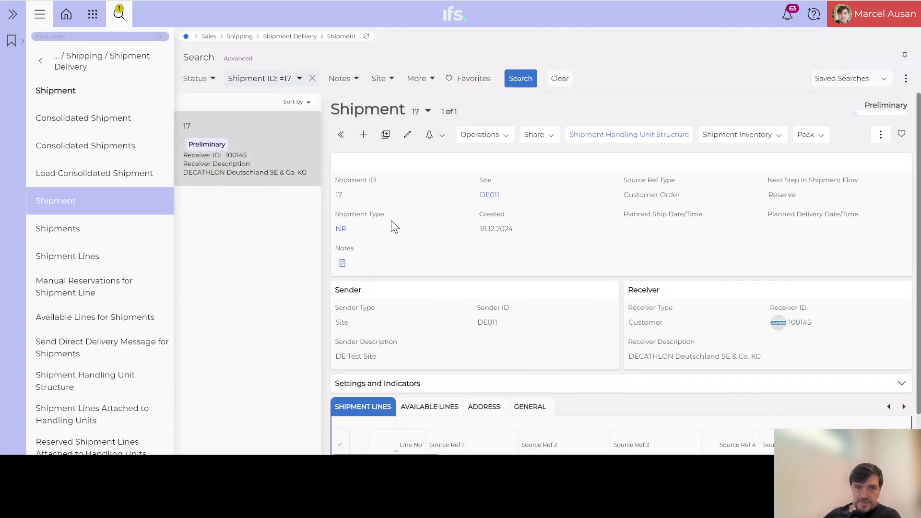
Set the Connected Source Qty of the CUBE-REACTION-PRO shipment line to 1, save it and check the line's quantities
scroll(391, 226, "down", 2)
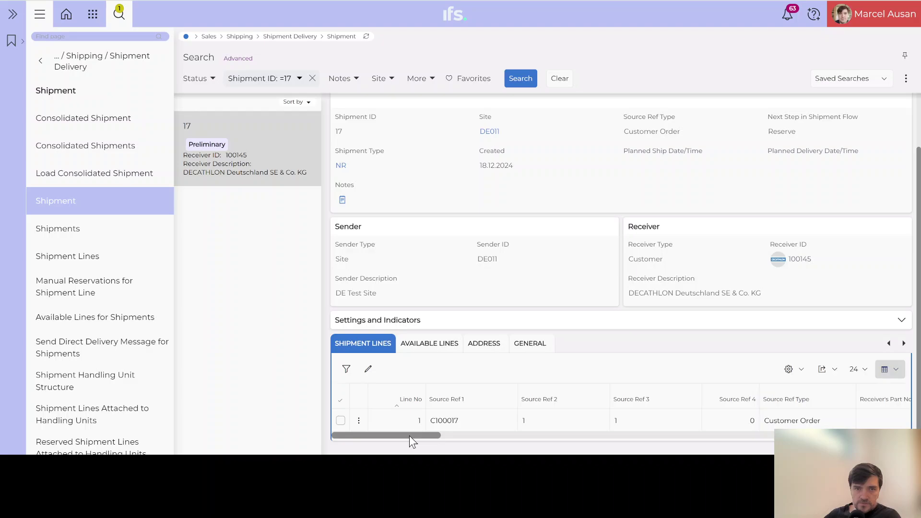
left_click_drag(410, 435, 572, 436)
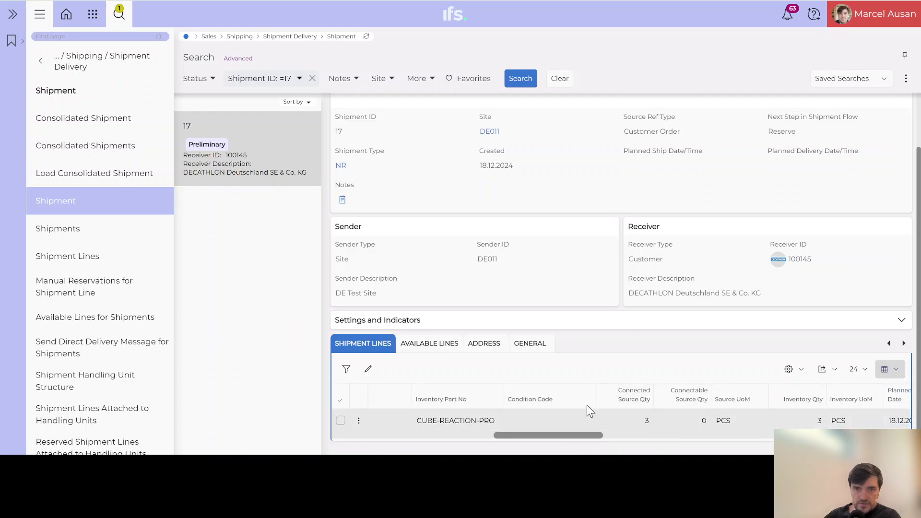
left_click(368, 370)
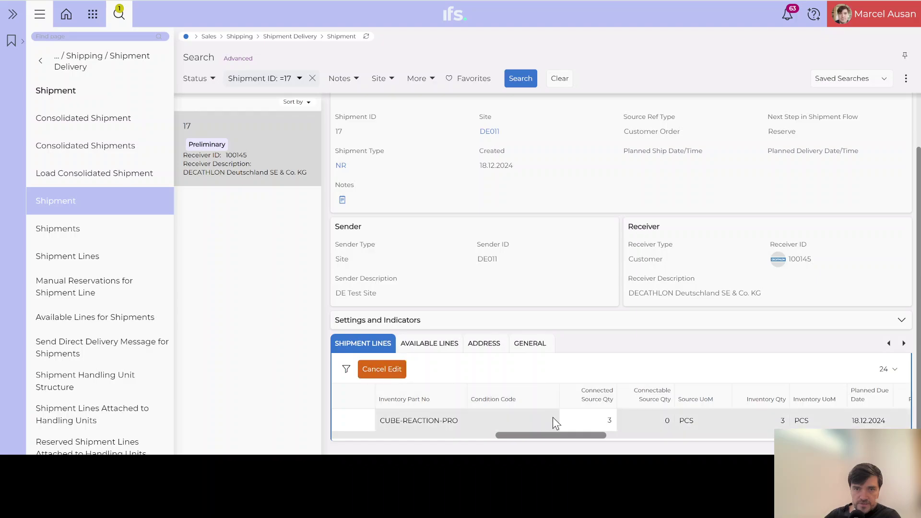
left_click_drag(603, 420, 624, 421)
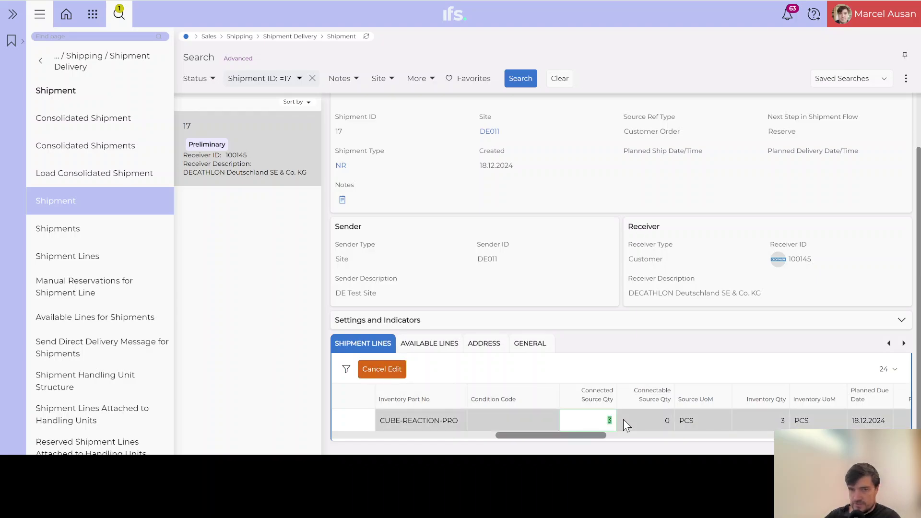
type("1")
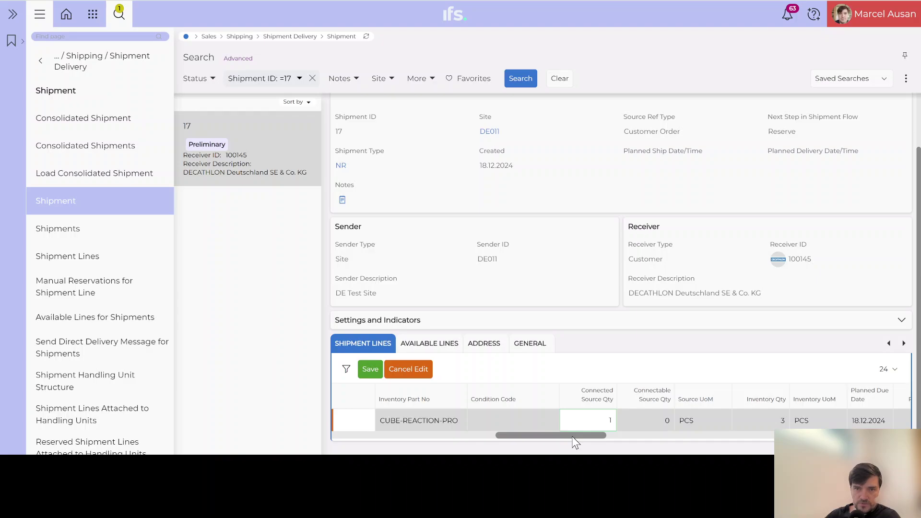
left_click(373, 372)
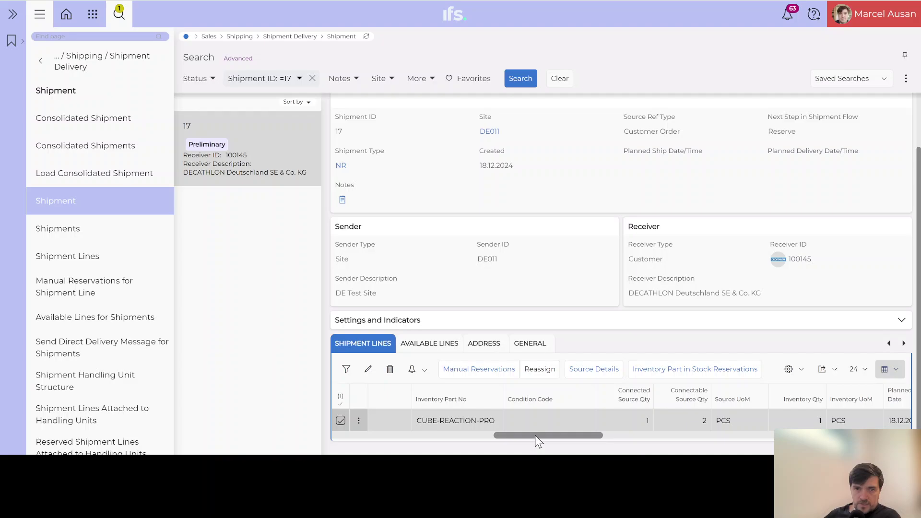
left_click_drag(536, 437, 559, 437)
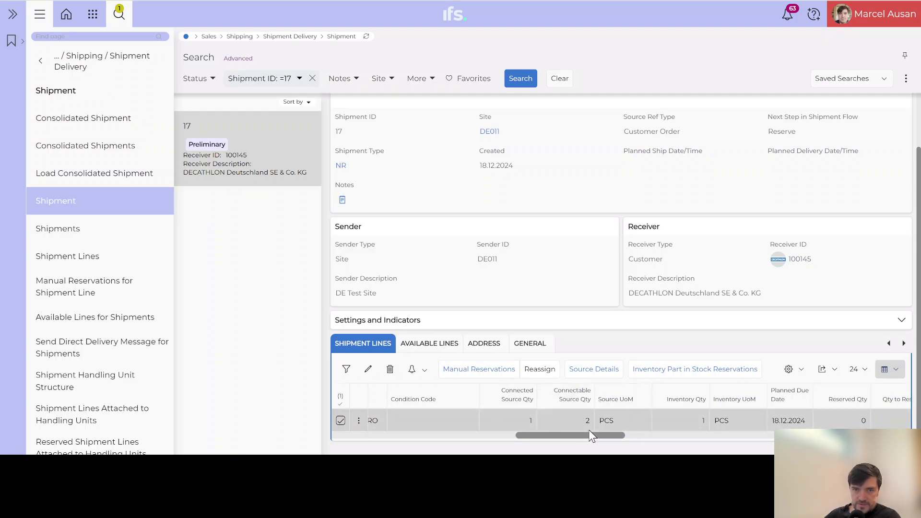
Reserve the shipment's connected quantity and create its pick list
left_click_drag(591, 437, 406, 443)
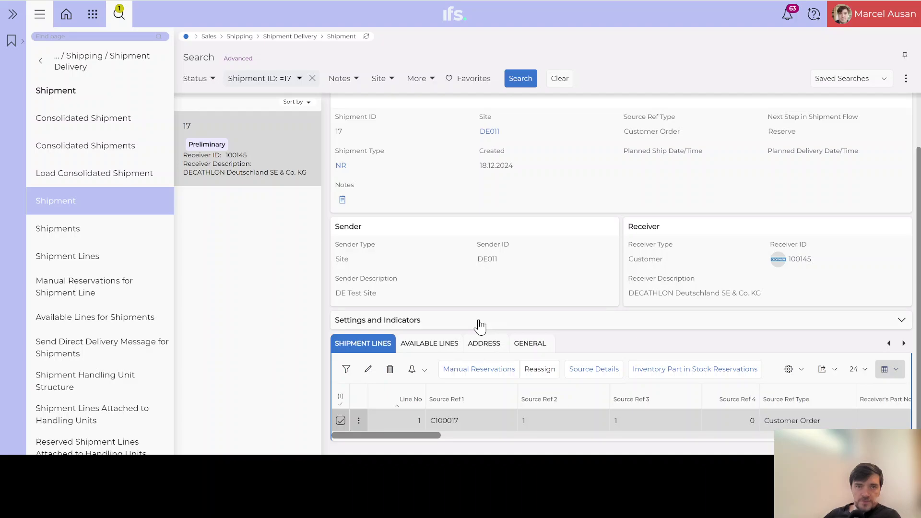
scroll(480, 379, "up", 2)
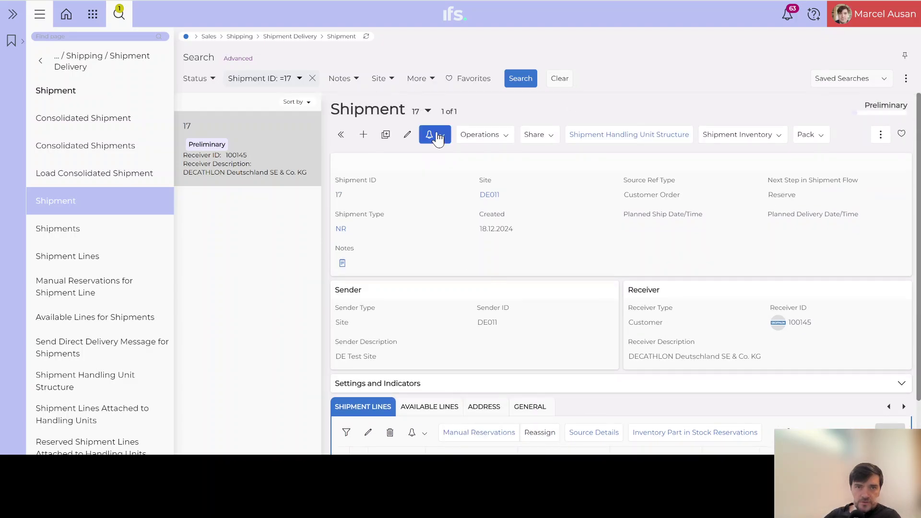
left_click(505, 136)
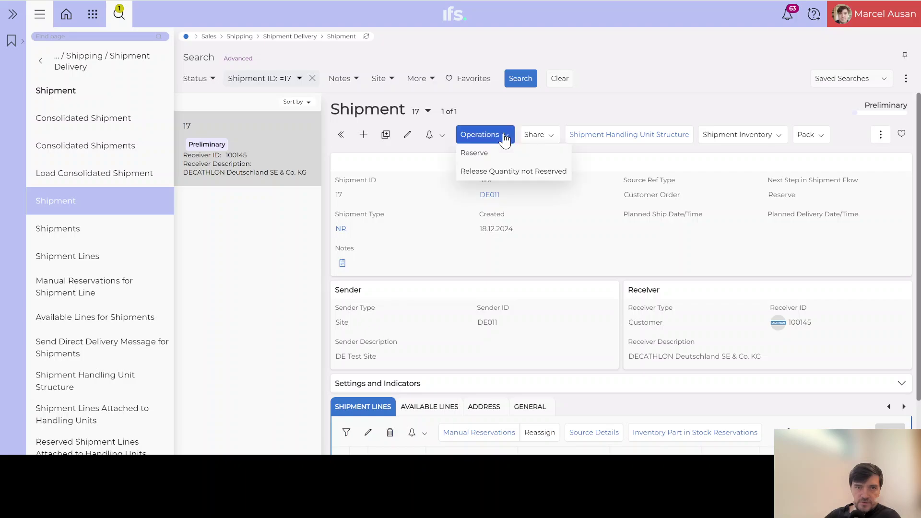
left_click(471, 157)
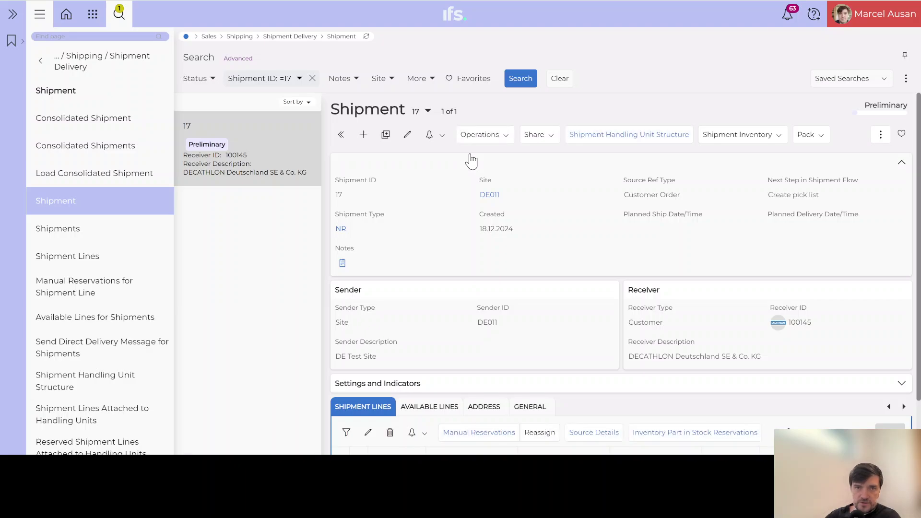
left_click(504, 139)
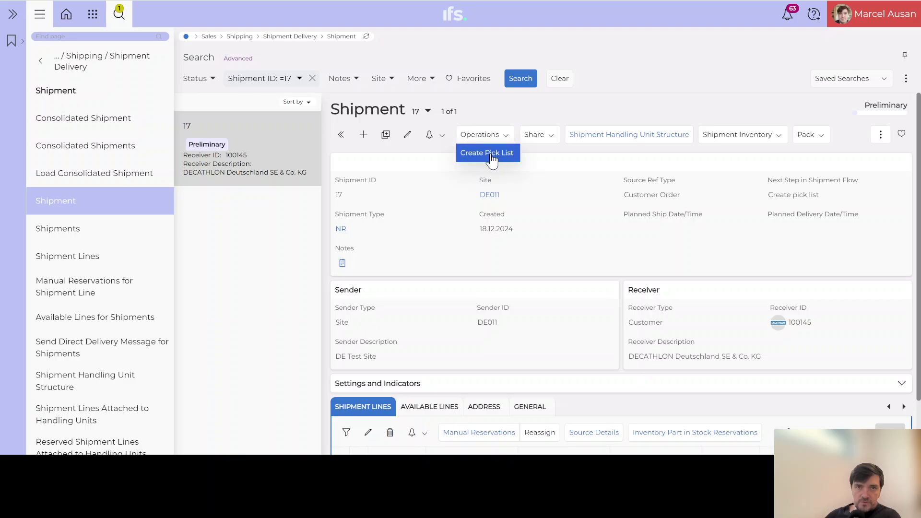
left_click(492, 153)
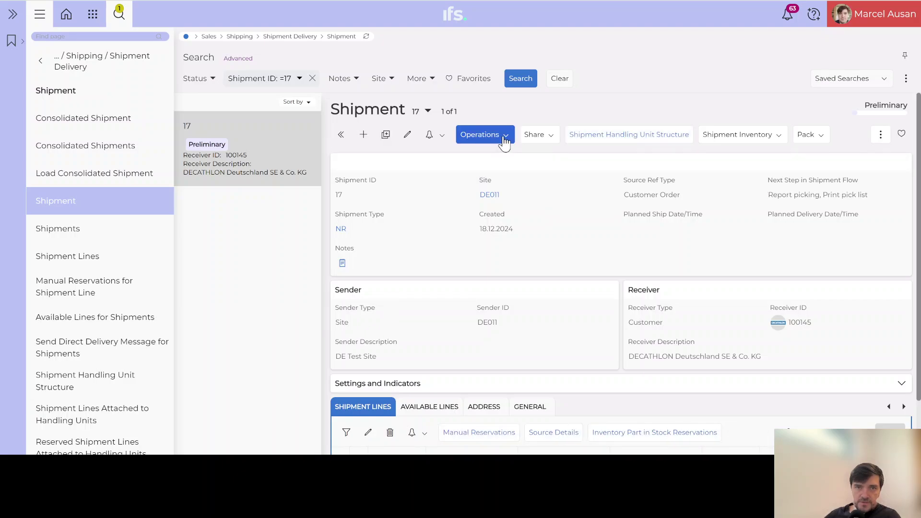
Report picking for the shipment, moving the parts into shipment inventory at location SHIPPING
left_click(503, 137)
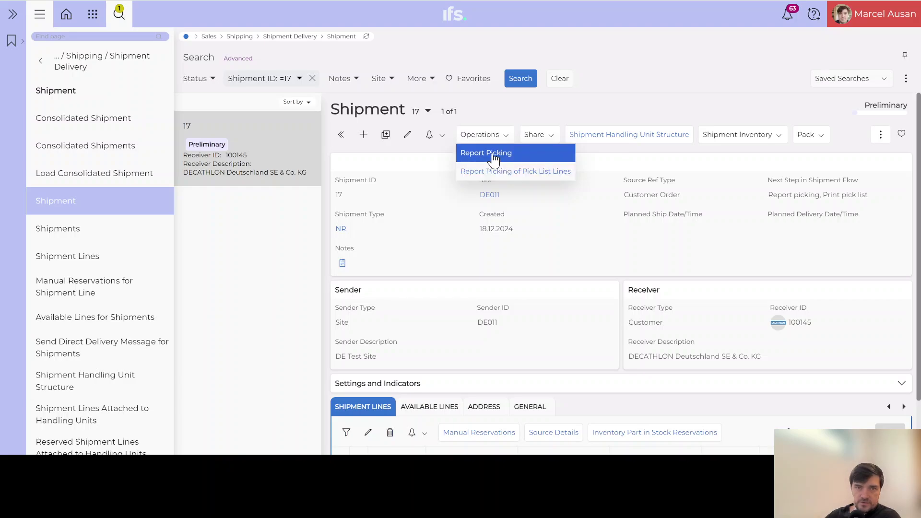
left_click(492, 153)
left_click(489, 177)
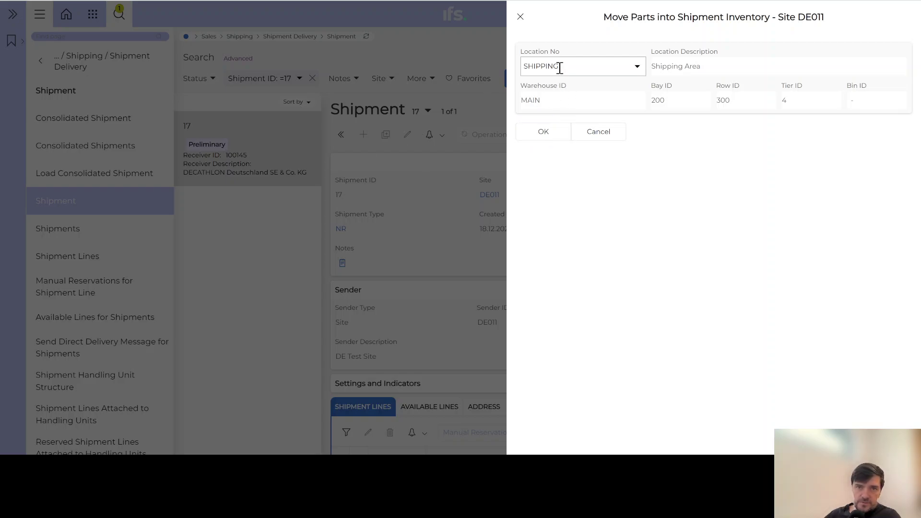
left_click(539, 135)
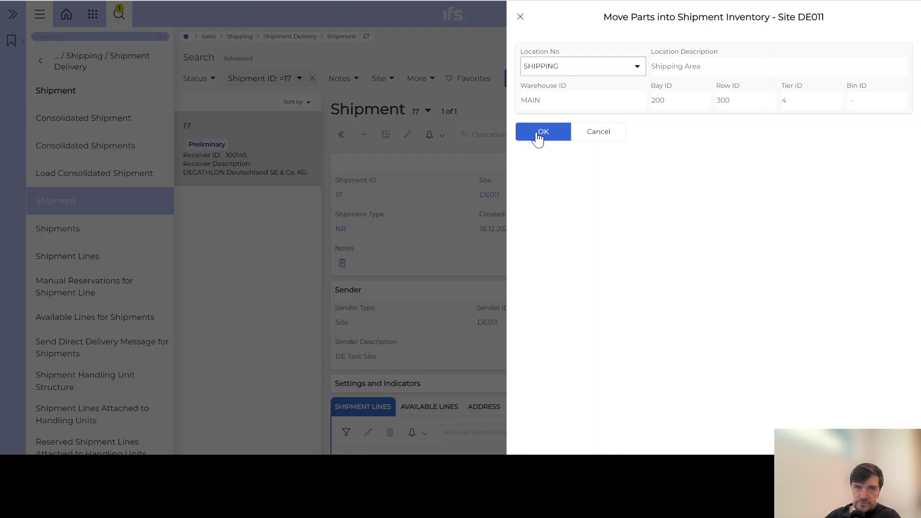
left_click(543, 133)
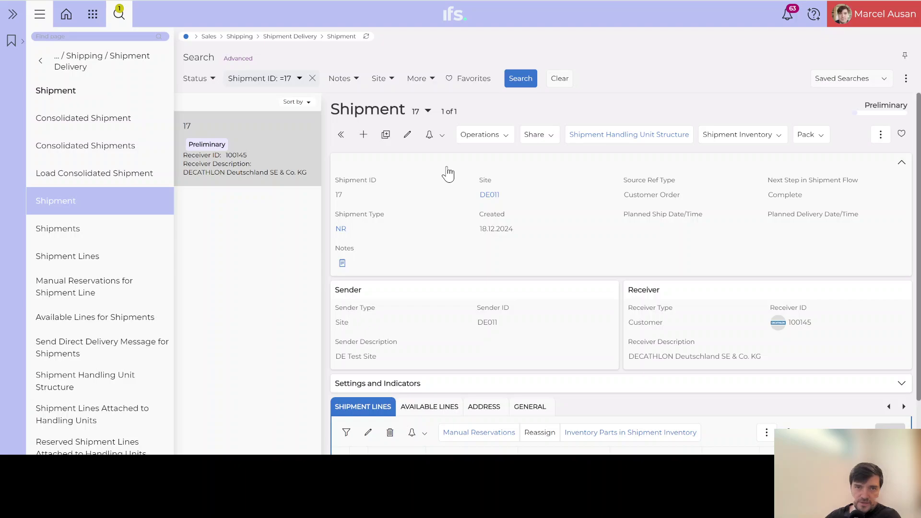
Complete the shipment and look over the documents that can be printed for it
left_click(504, 143)
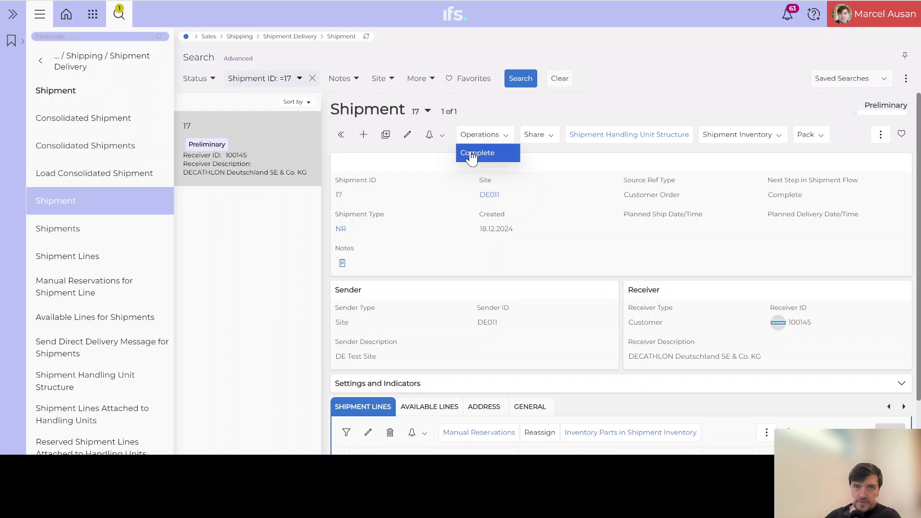
left_click(469, 153)
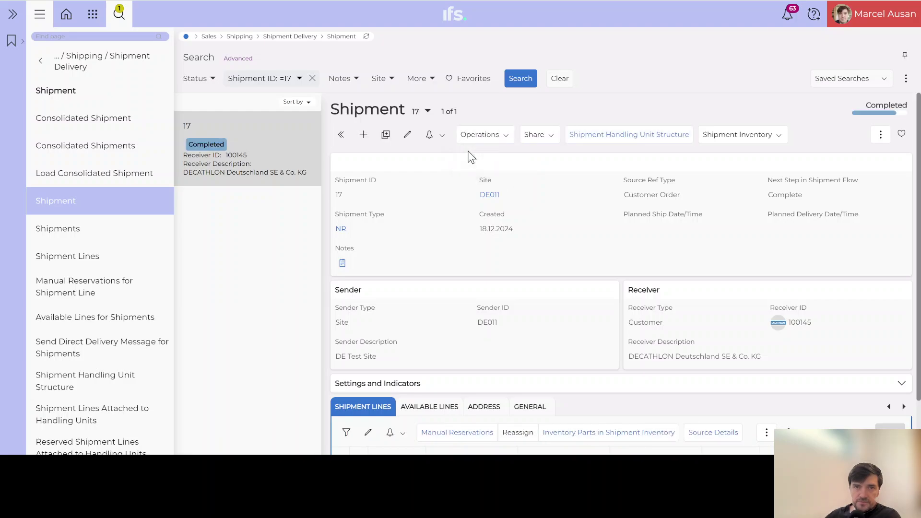
left_click(544, 136)
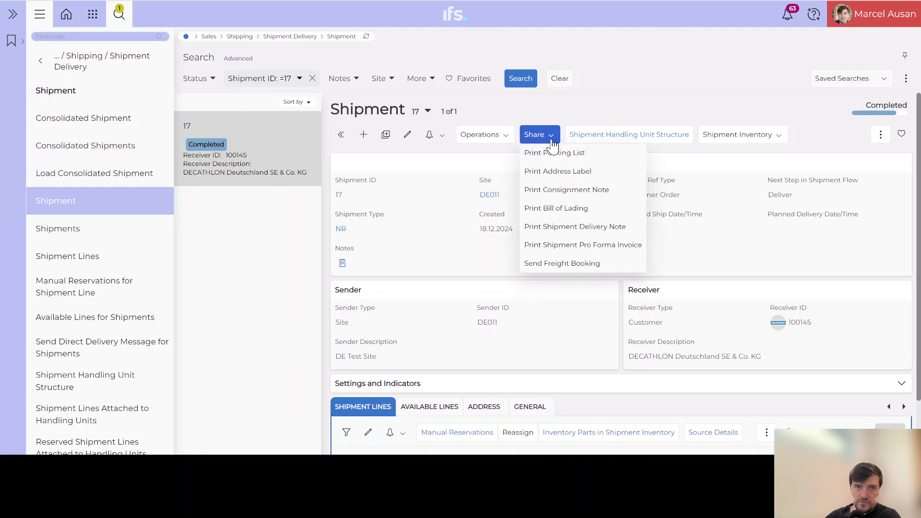
left_click(455, 169)
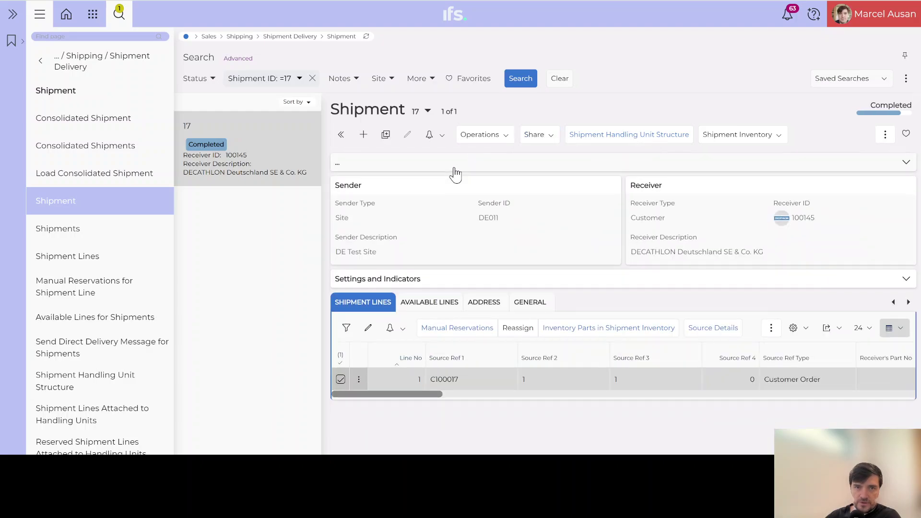
left_click(455, 169)
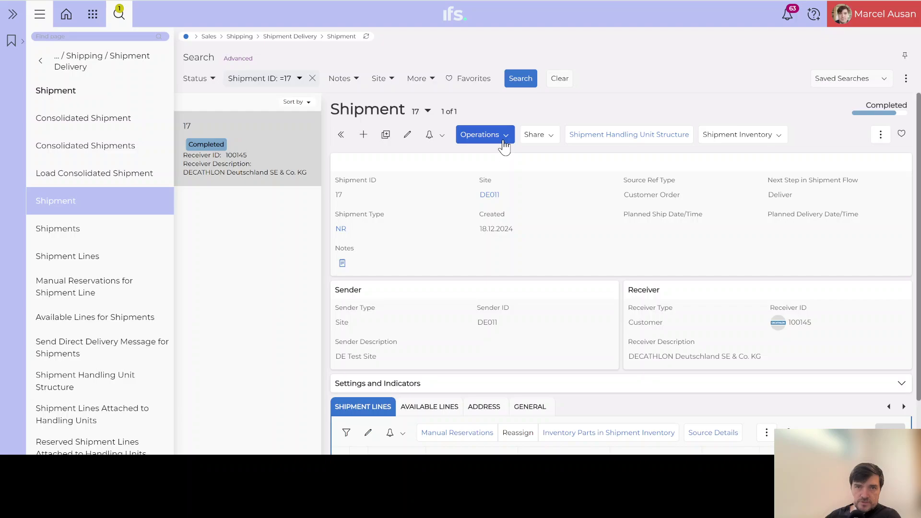
Deliver the source lines connected to the completed shipment
left_click(505, 143)
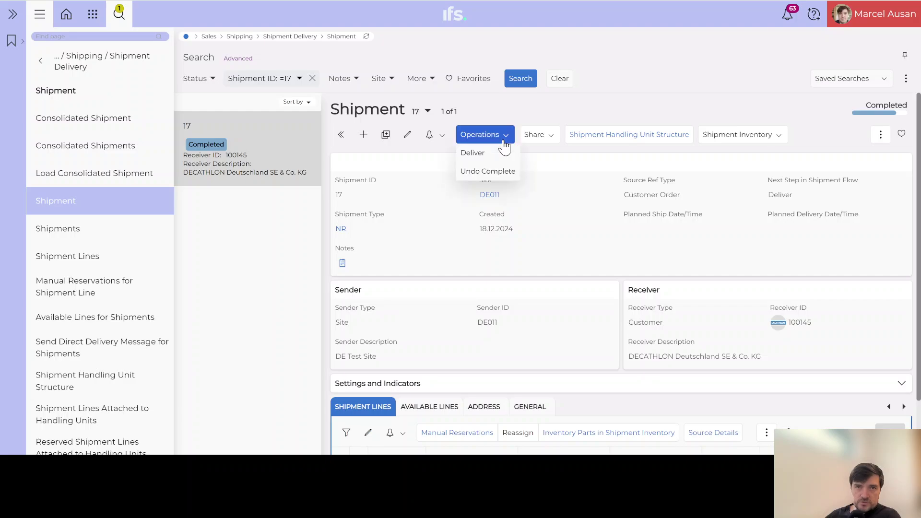
left_click(474, 153)
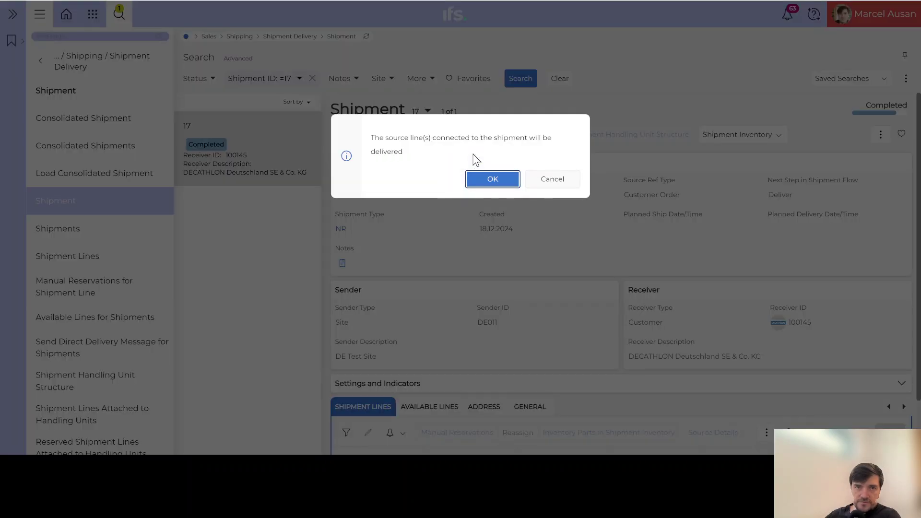
left_click(490, 179)
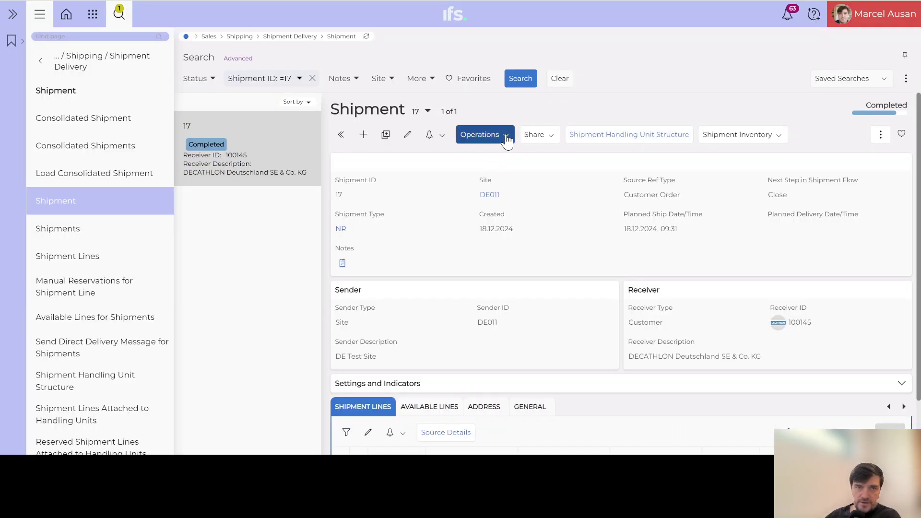
Close the completed shipment and open the Shipment Lines overview
left_click(501, 136)
left_click(472, 173)
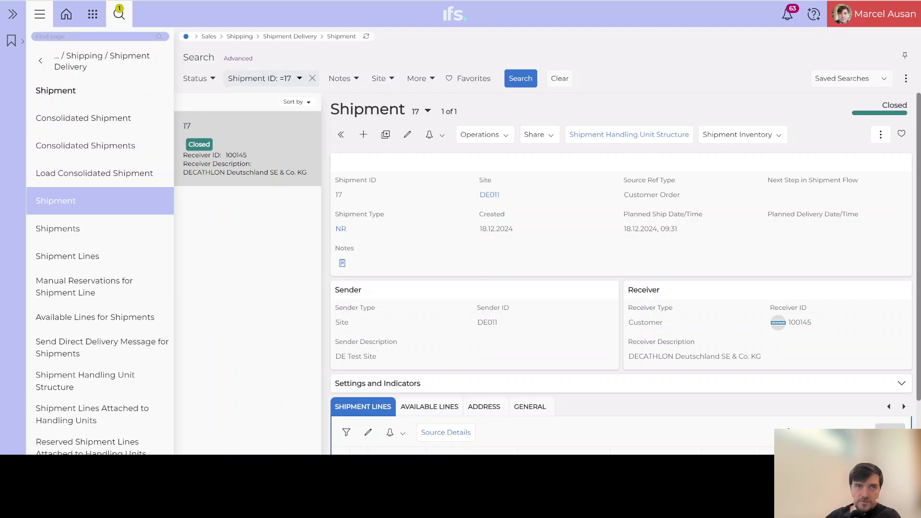
left_click(67, 257)
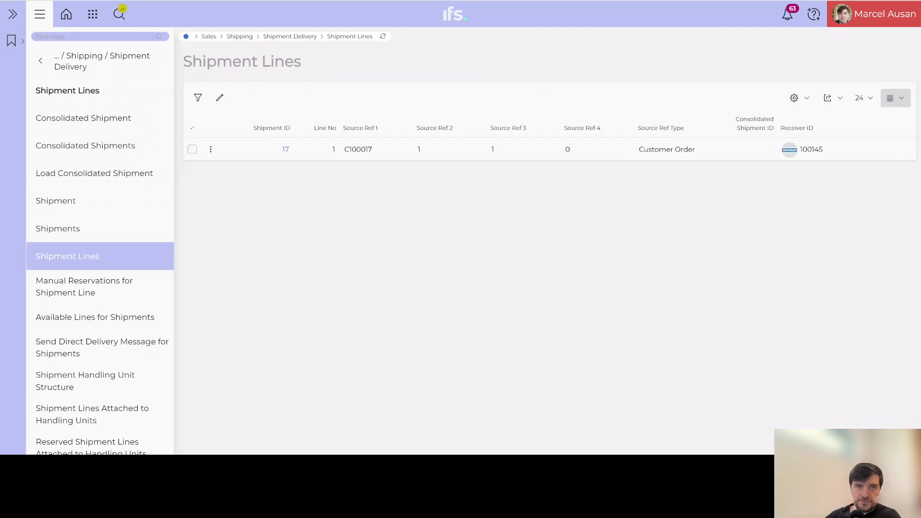
Return to the customer order and examine its status and the desired and delivered quantities on its line
key("alt+Left")
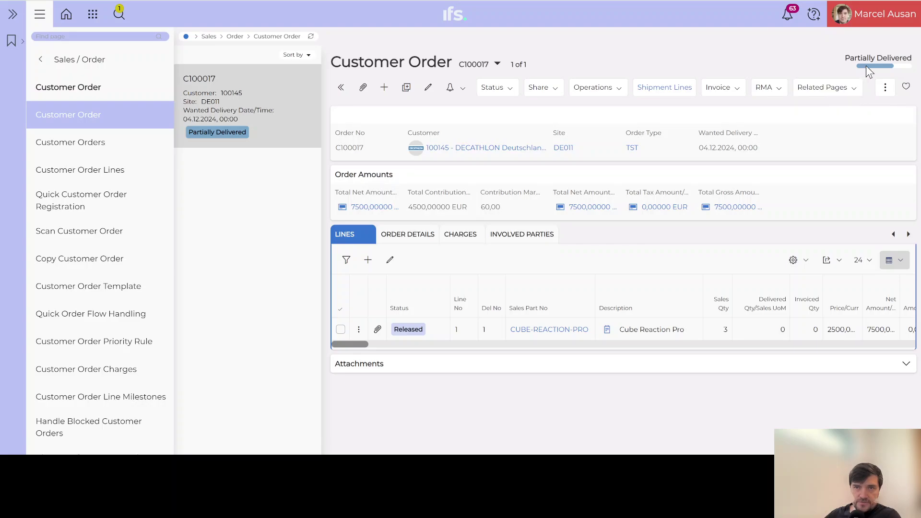
mouse_move(881, 57)
left_click_drag(358, 346, 899, 346)
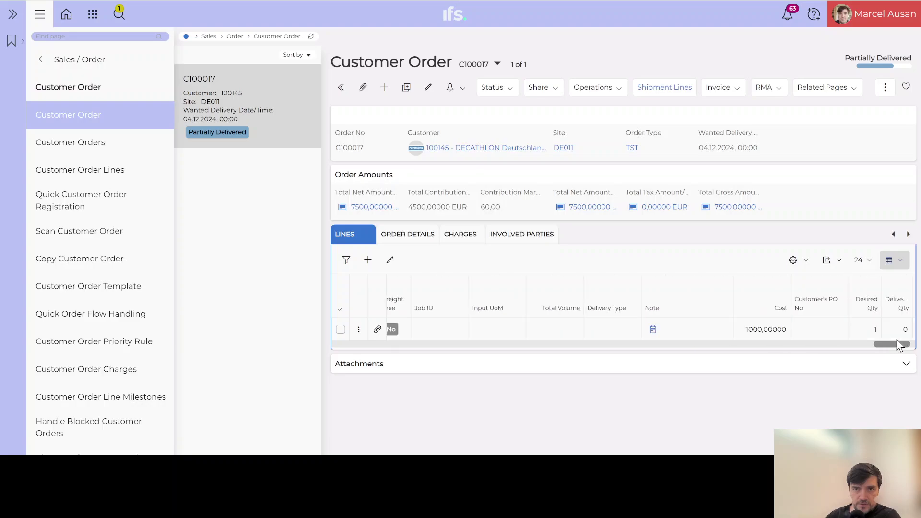
left_click_drag(889, 347, 900, 349)
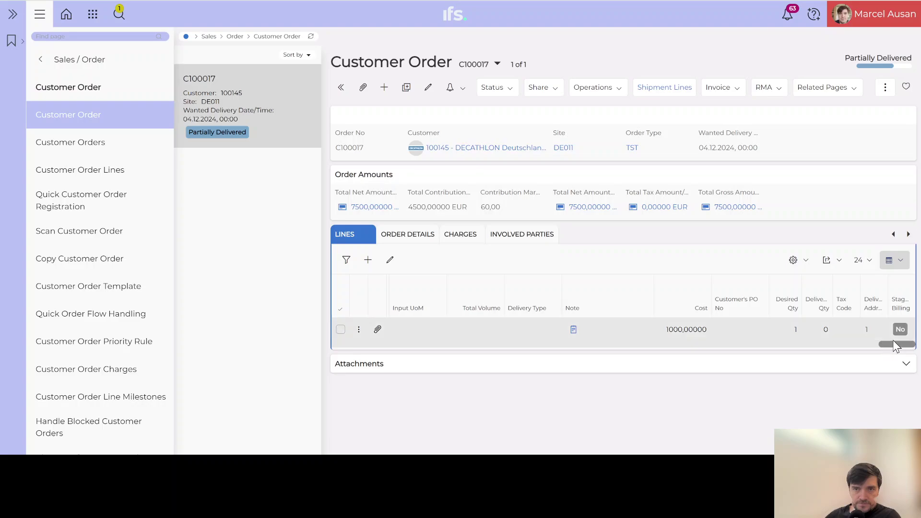
left_click_drag(893, 345, 330, 358)
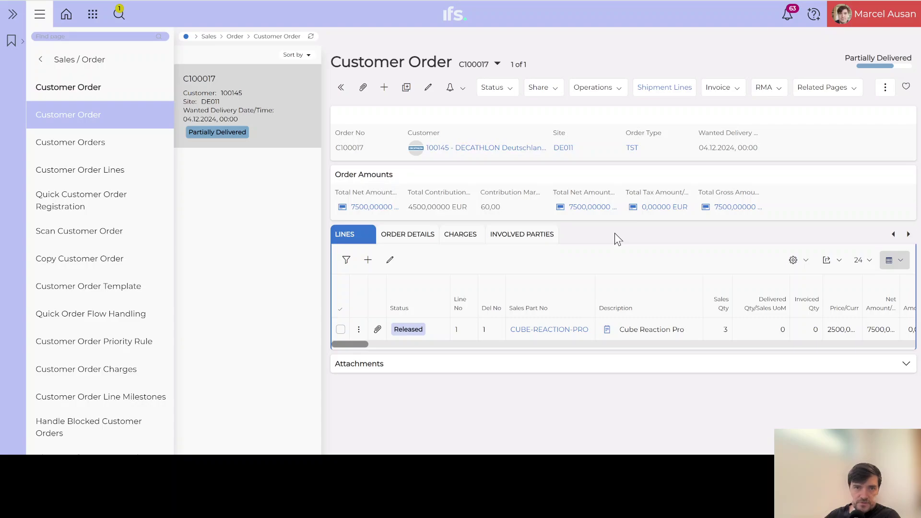
Find the Create Shipment Invoices page with the search text "cre ship in" and open it
left_click(71, 37)
type("cr")
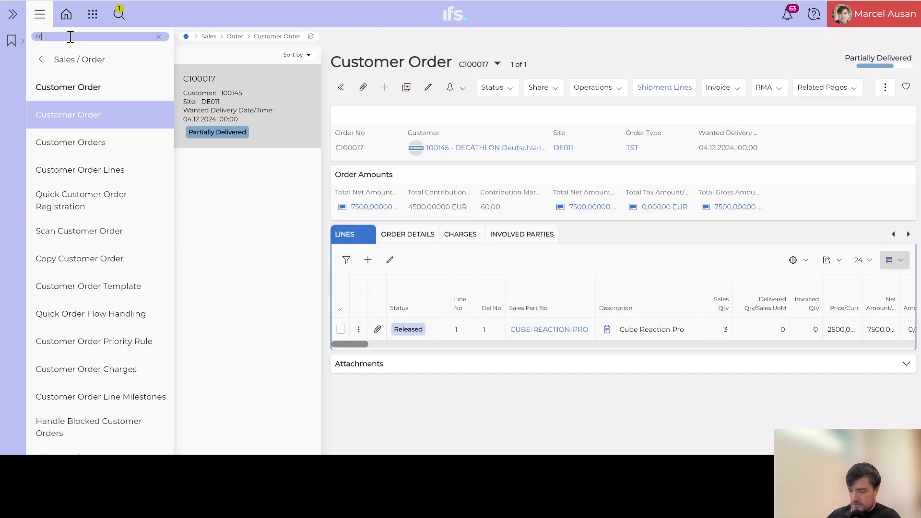
type("e ship in")
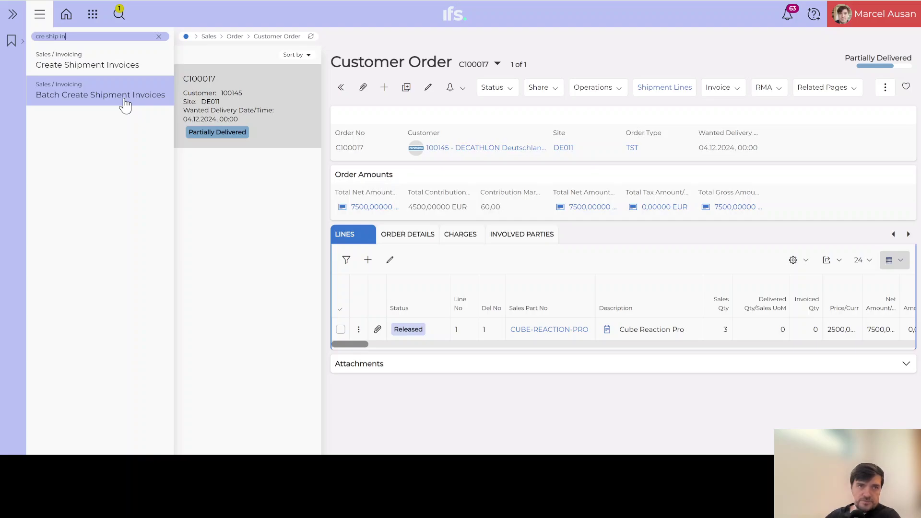
left_click(113, 70)
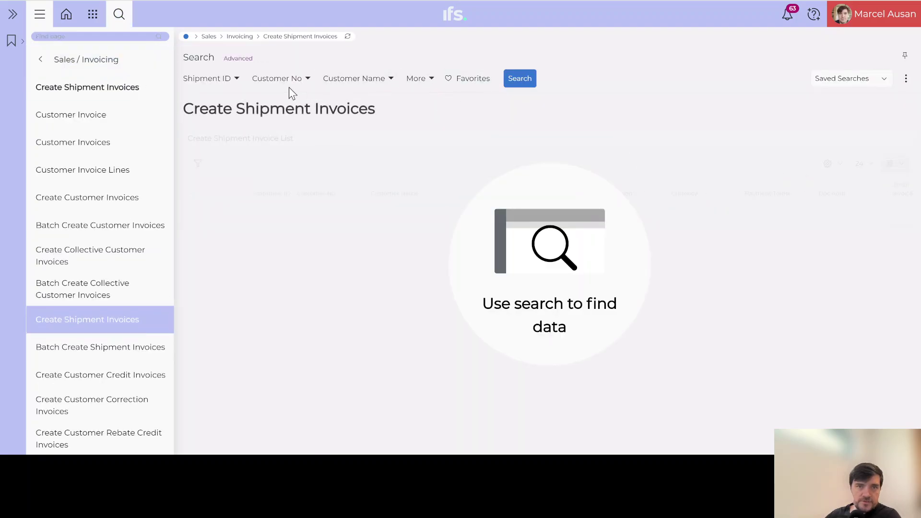
Add Site as a search criterion and search for shipments to invoice at site DE011
left_click(426, 81)
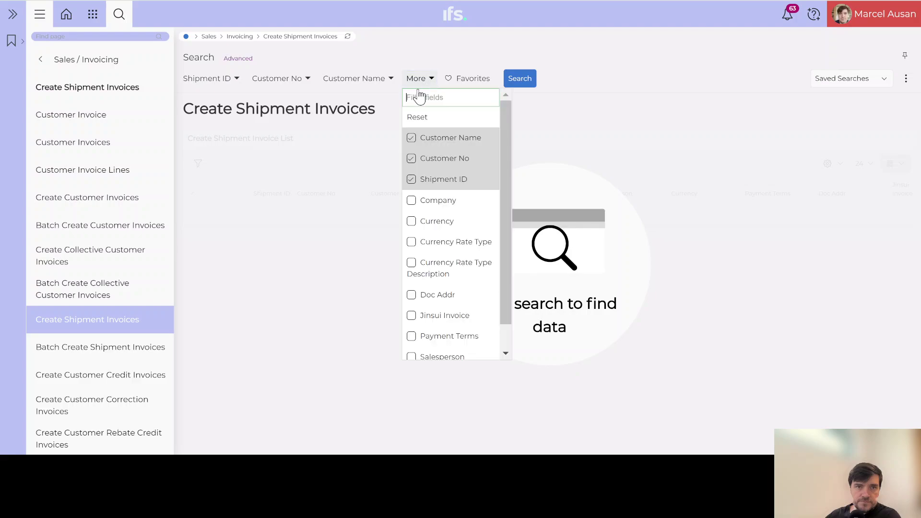
type("site")
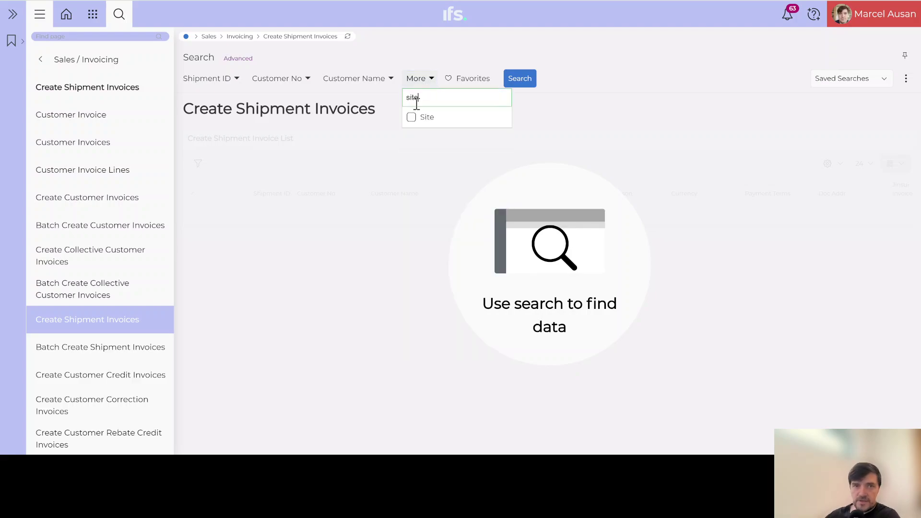
left_click(410, 117)
type("DE")
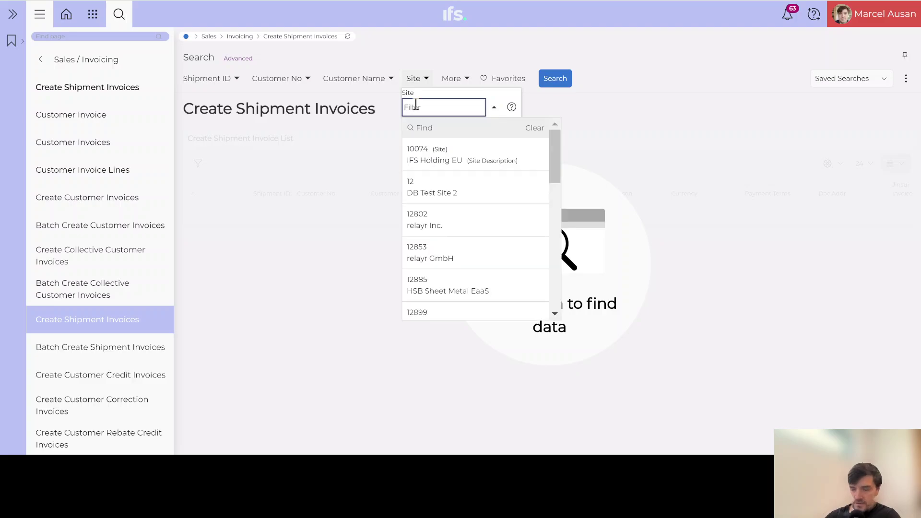
type("011")
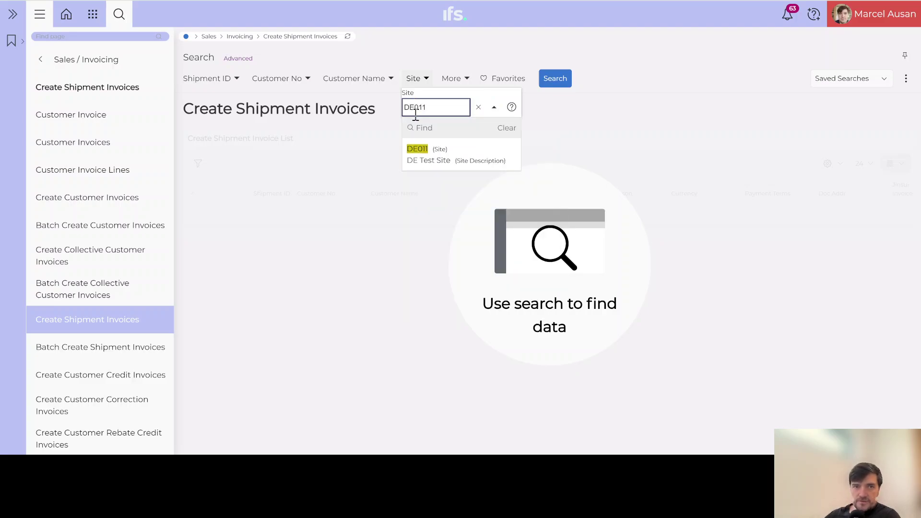
left_click(417, 151)
left_click(597, 80)
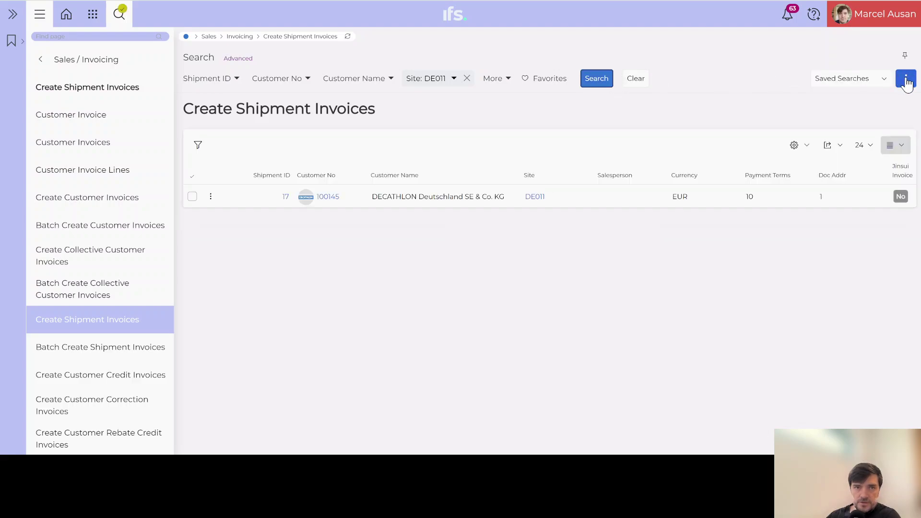
Switch the shipment invoice list to a grid view and examine the shipment's values across all columns
left_click(895, 145)
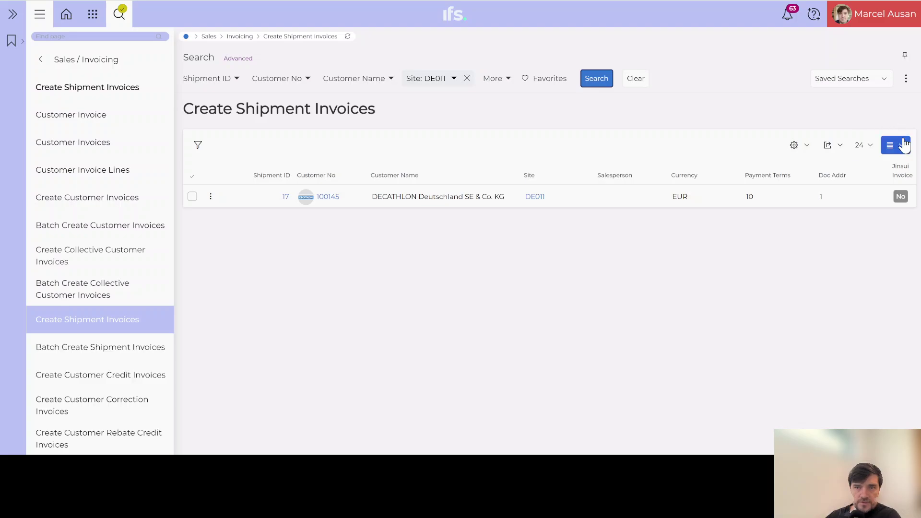
left_click(885, 164)
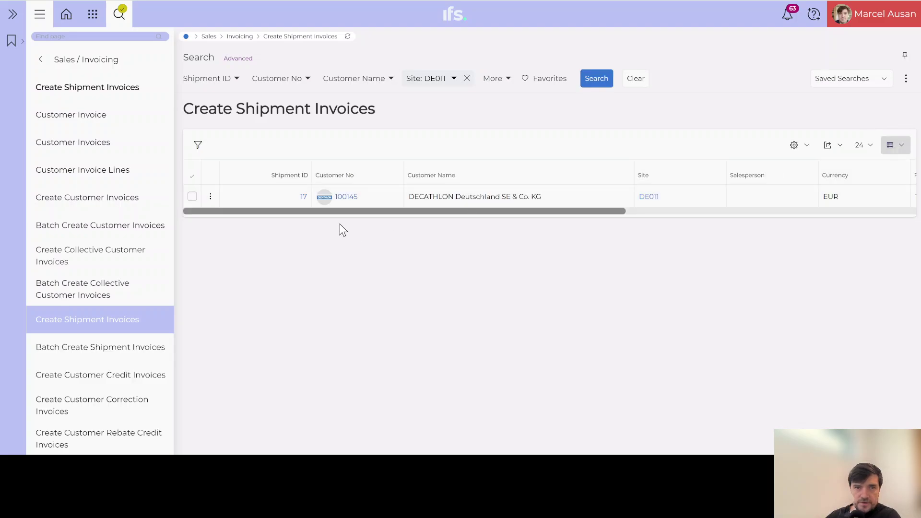
left_click_drag(309, 209, 656, 209)
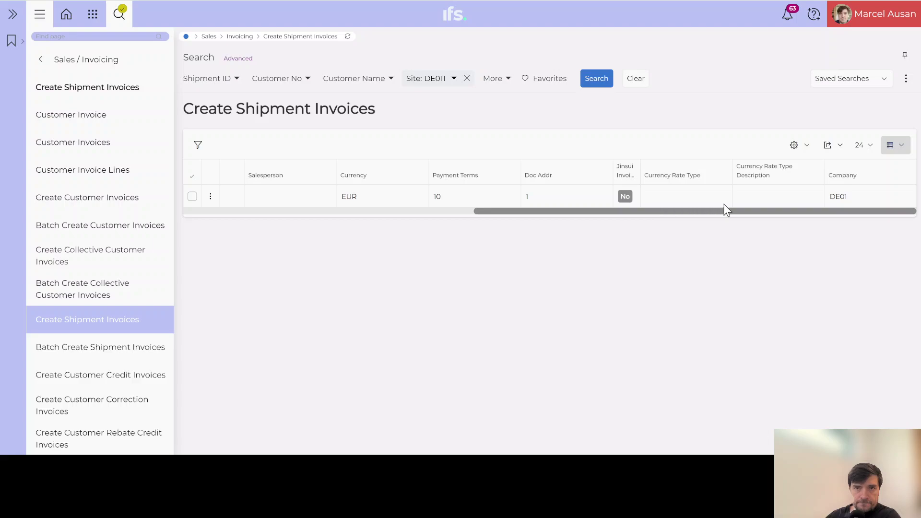
left_click_drag(743, 207, 261, 232)
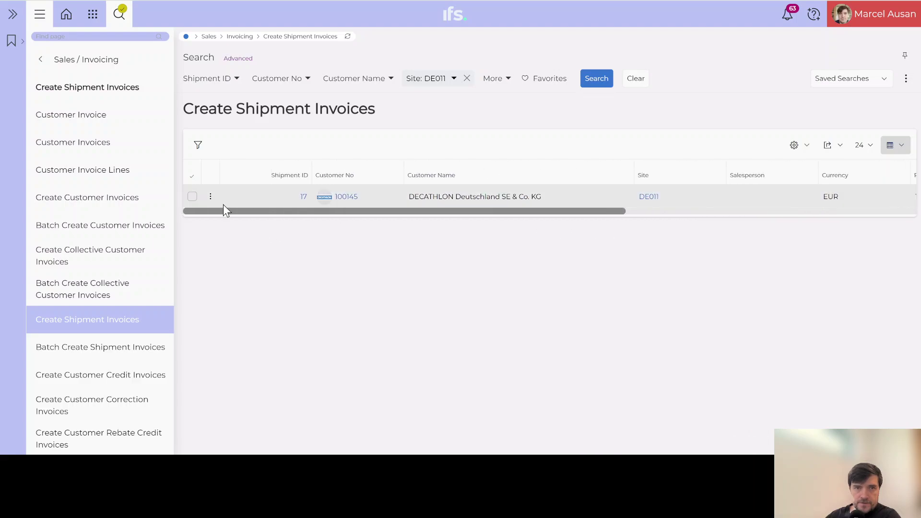
Create the shipment invoice for the listed DECATHLON shipment and rerun the search for site DE011
left_click(193, 197)
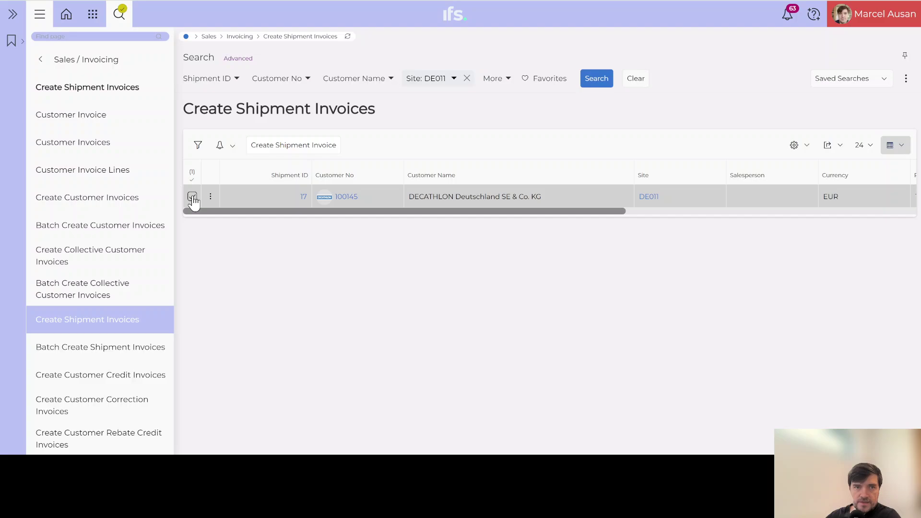
left_click(295, 146)
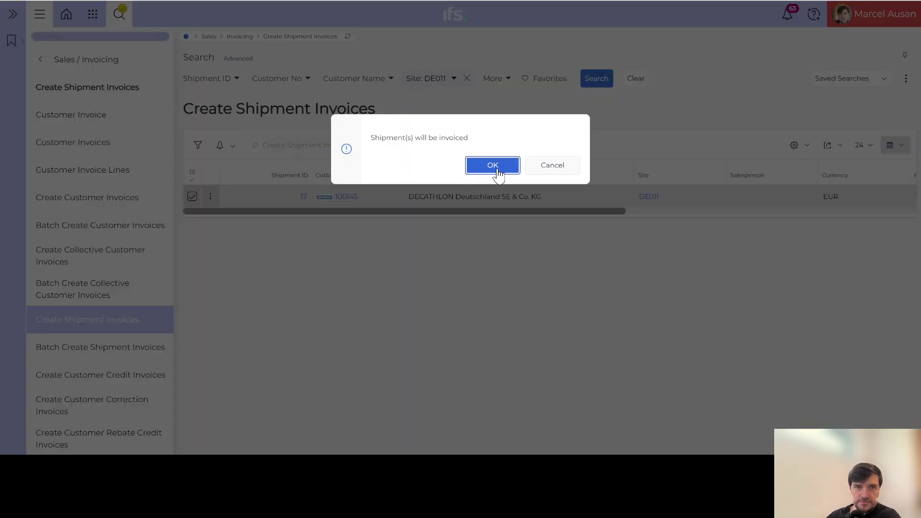
left_click(493, 165)
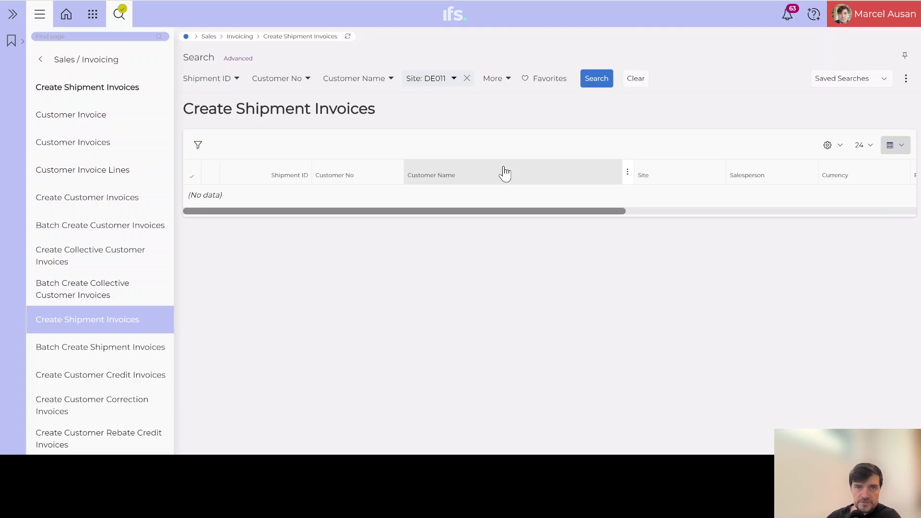
left_click(601, 80)
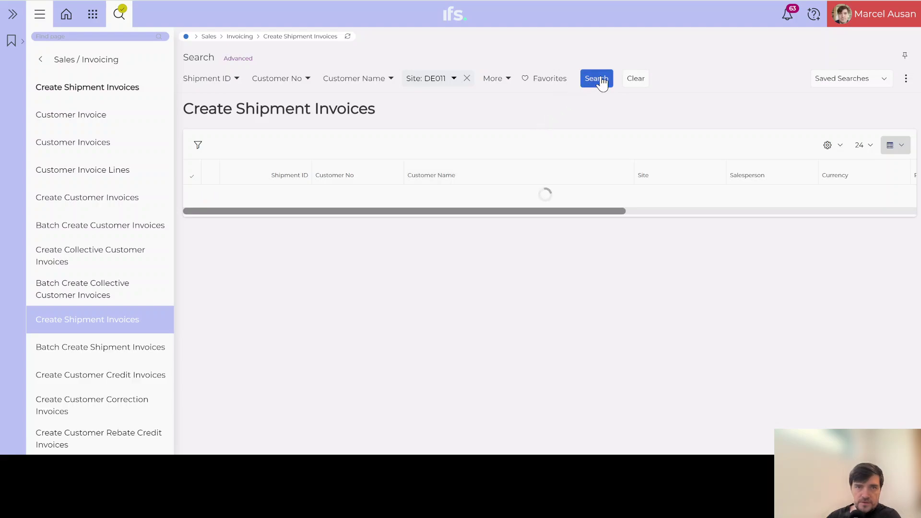
left_click(600, 80)
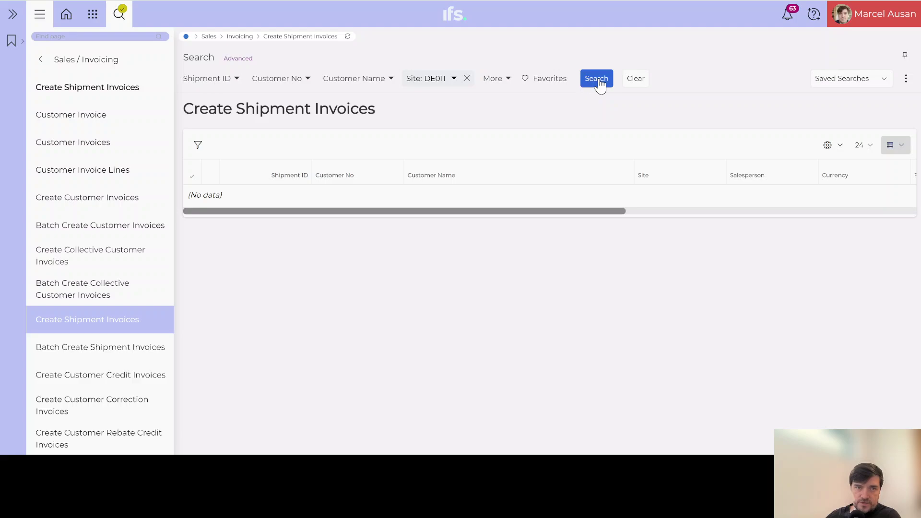
left_click(600, 82)
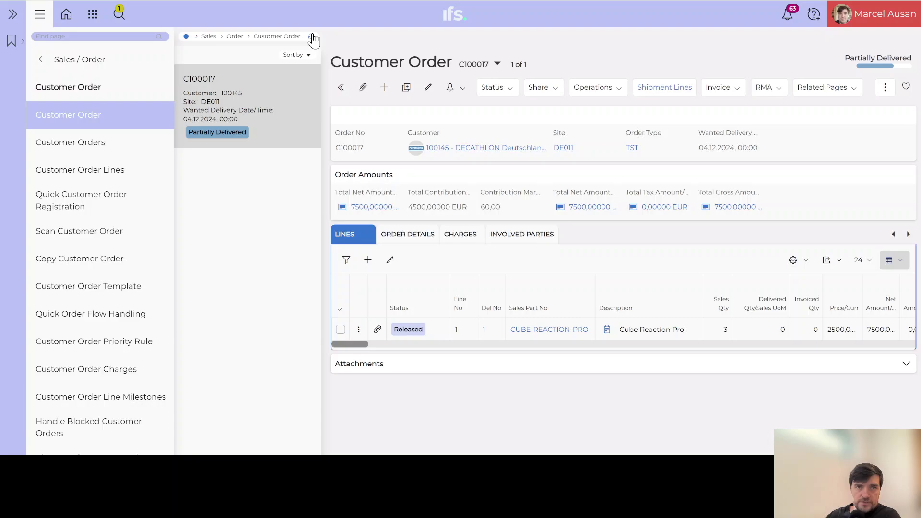
Refresh the customer order and open the customer invoice from its invoice information
left_click(312, 38)
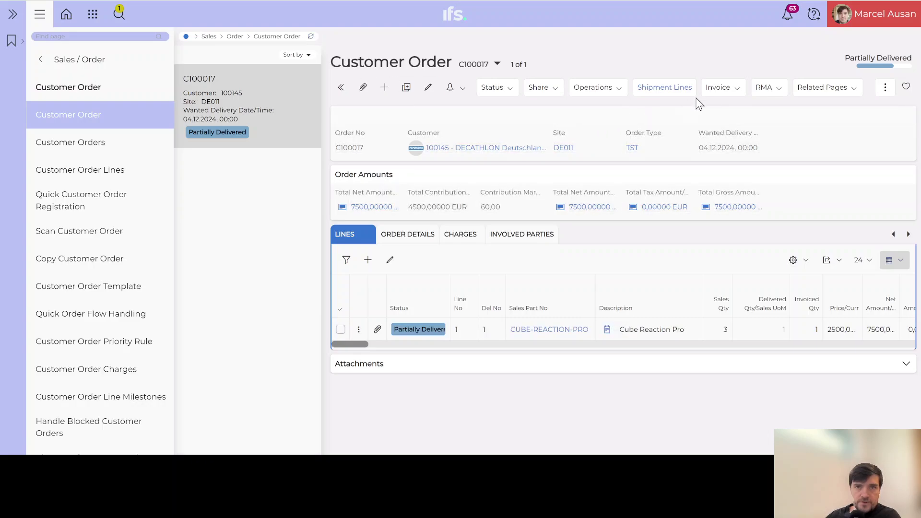
left_click(741, 90)
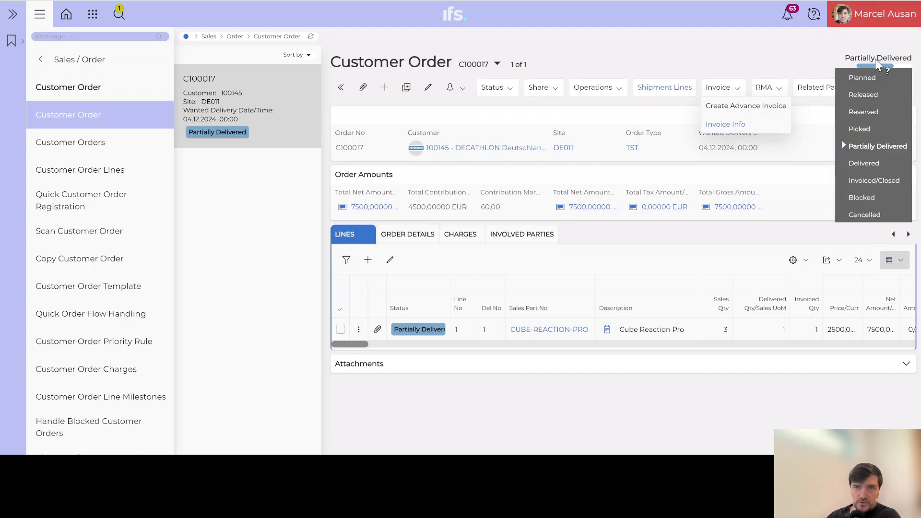
left_click(727, 125)
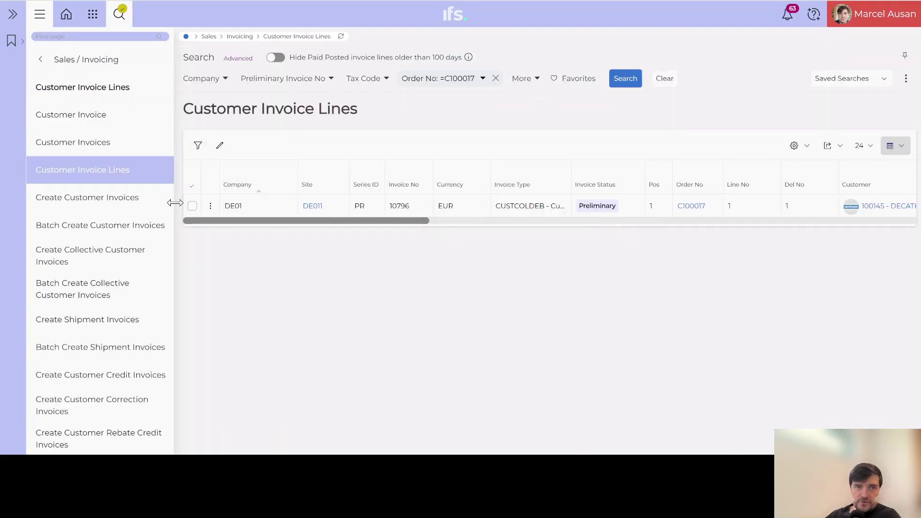
left_click(192, 207)
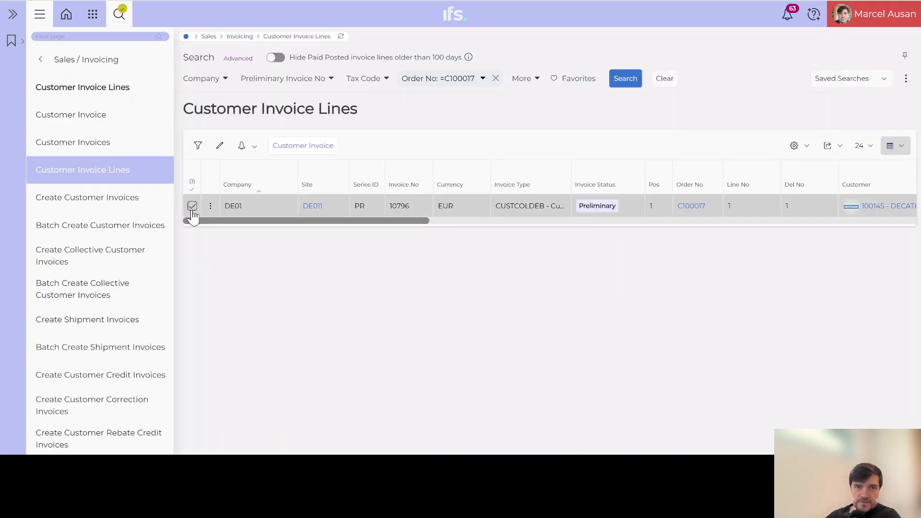
left_click(303, 146)
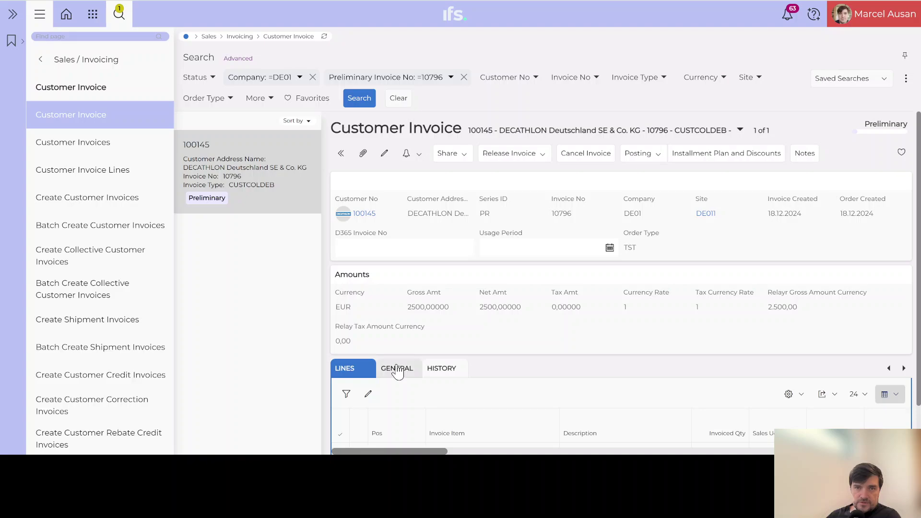
Review the customer invoice's general details, such as invoice type and date, and its invoice lines
left_click(397, 369)
scroll(466, 336, "down", 3)
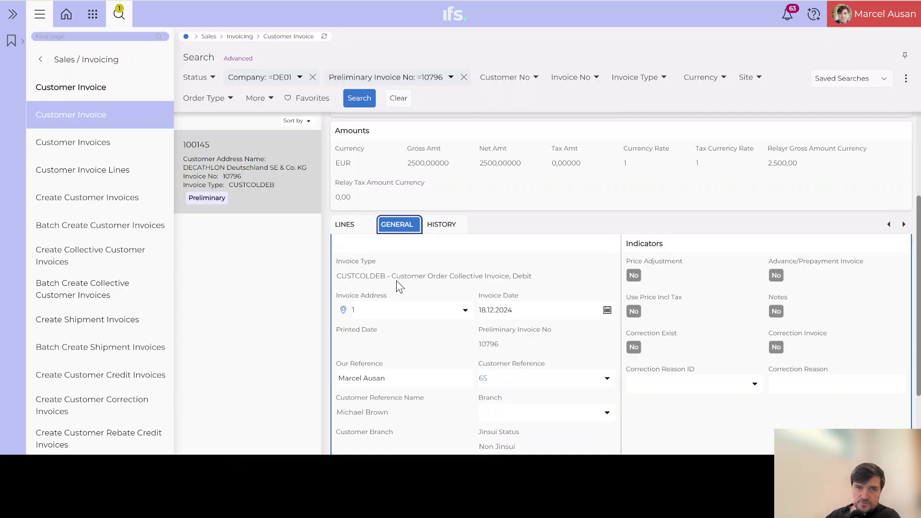
scroll(394, 281, "up", 3)
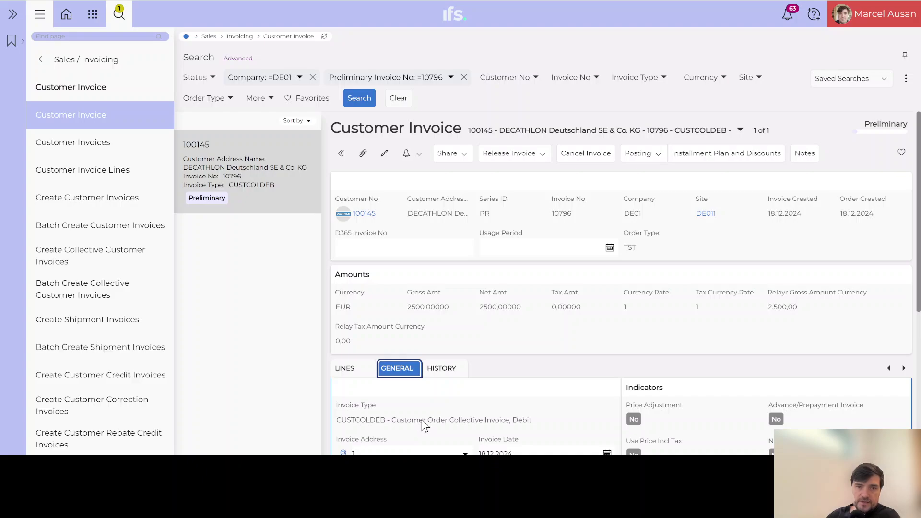
left_click(348, 375)
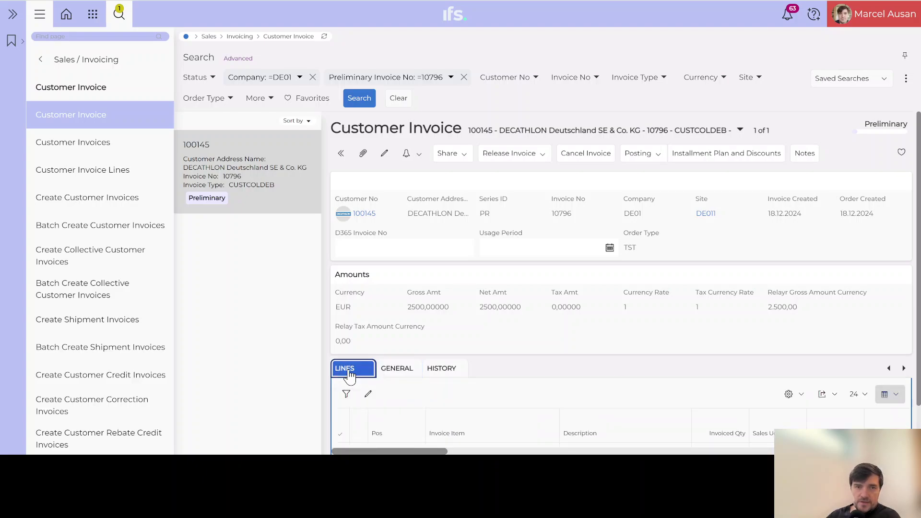
scroll(405, 336, "down", 1)
mouse_move(398, 412)
left_mouse_down()
mouse_move(685, 414)
mouse_move(408, 415)
left_mouse_up()
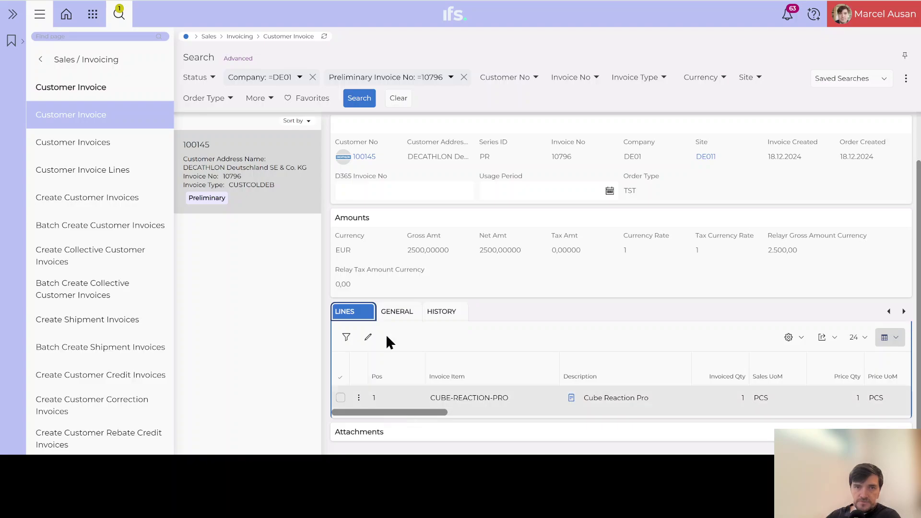
scroll(435, 236, "up", 2)
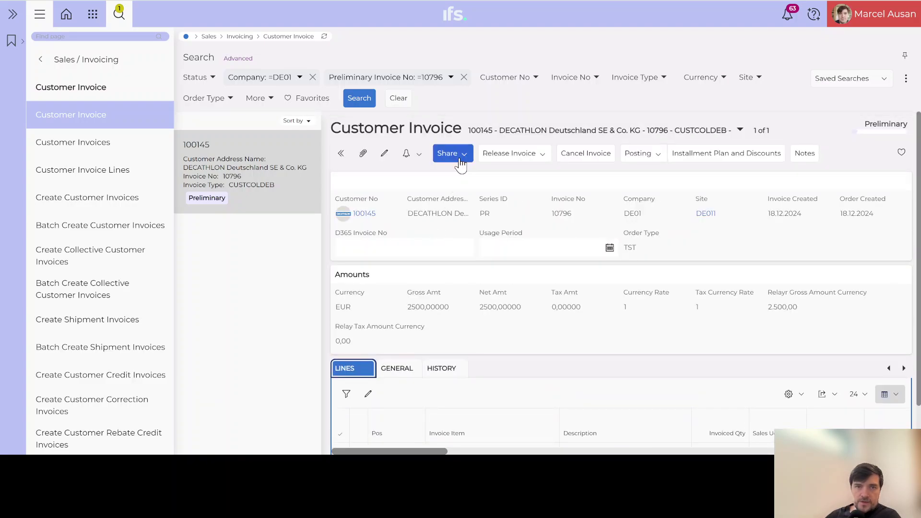
Release the preliminary customer invoice for the shipment
left_click(517, 155)
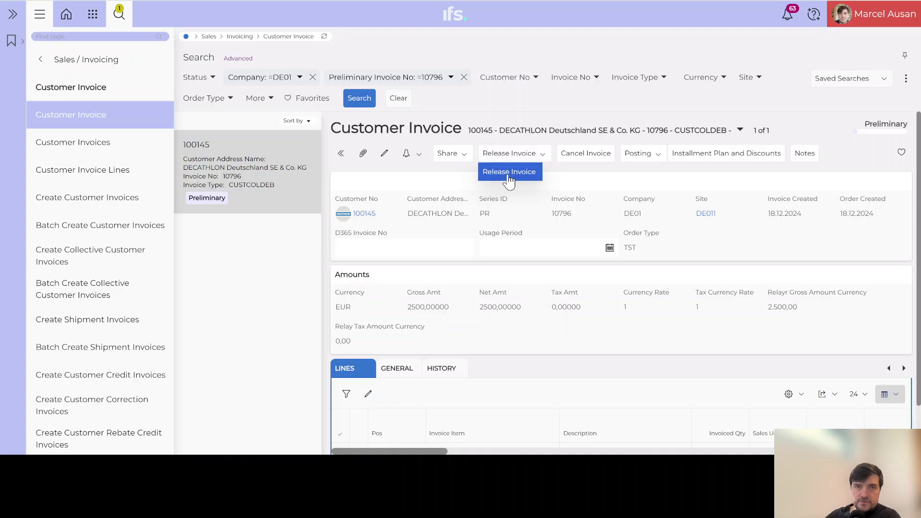
left_click(507, 174)
left_click(493, 167)
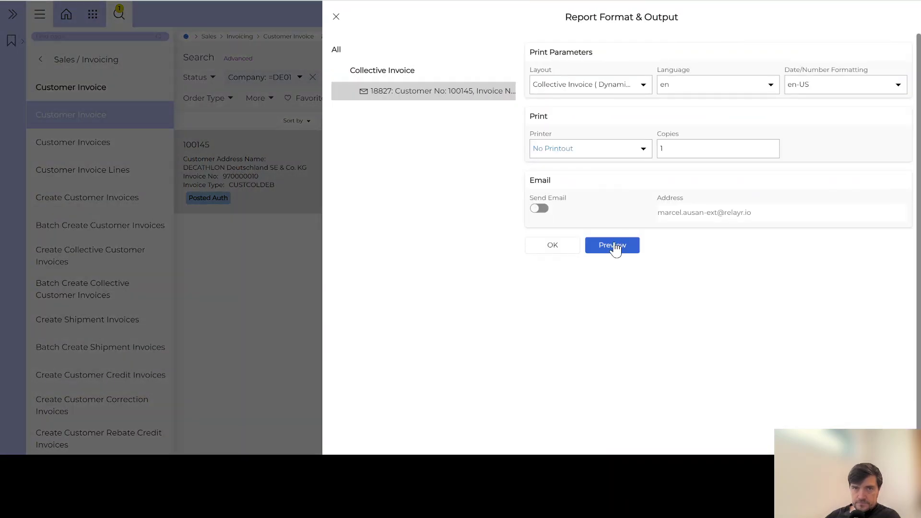
Choose the Portrait (Dynamic A4/Letter, Report Designer) layout for the collective invoice and preview the report
left_click(644, 87)
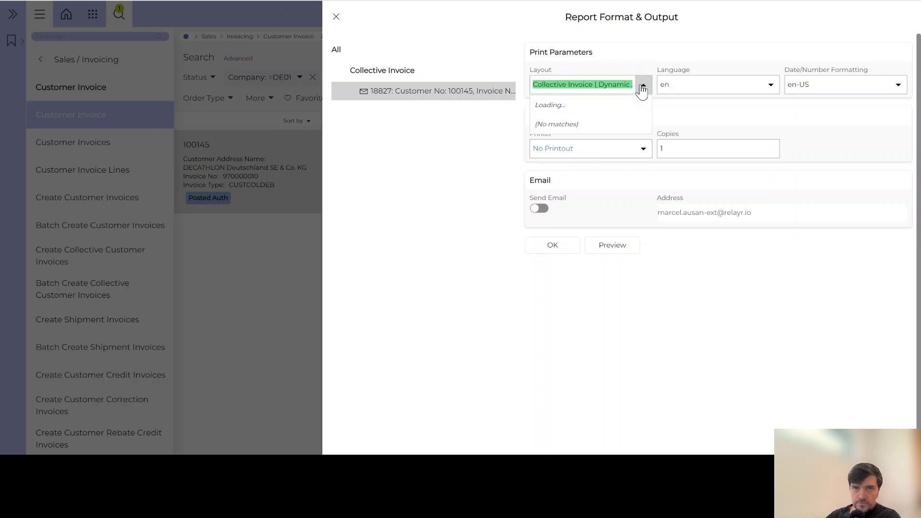
left_click(620, 147)
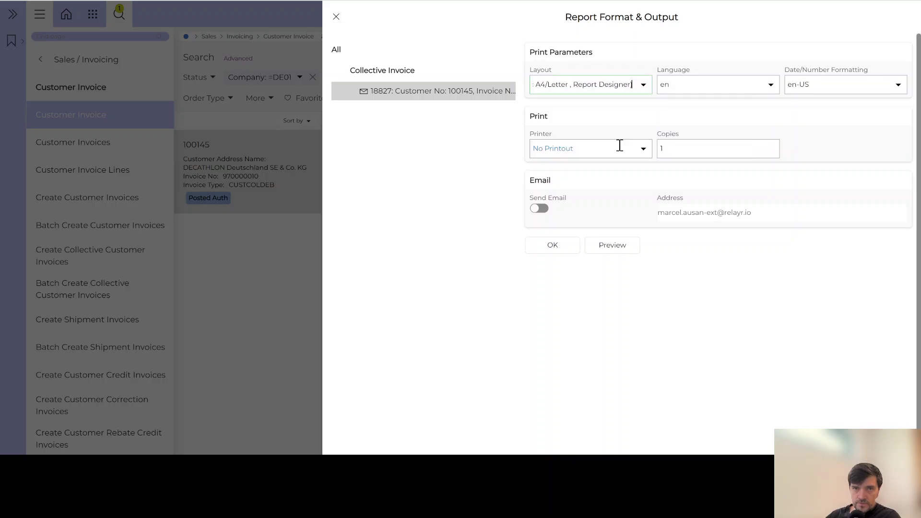
left_click(617, 246)
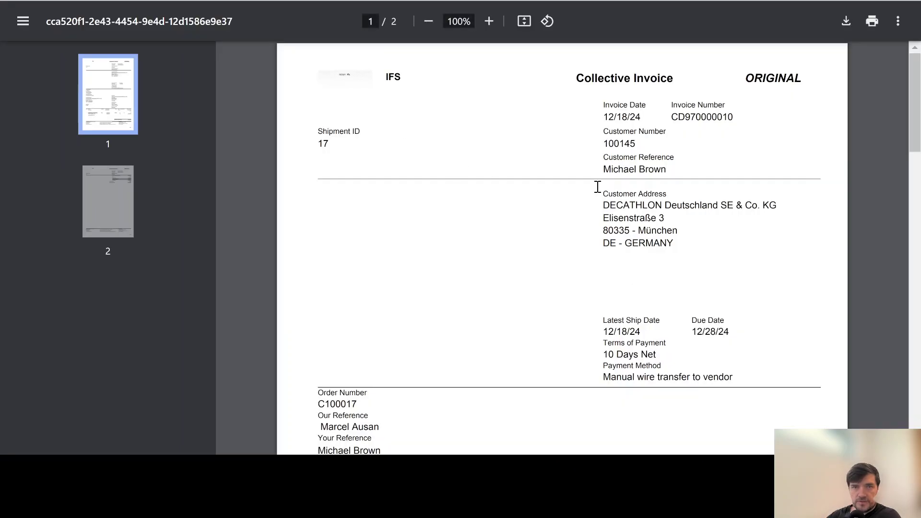
Examine the collective invoice preview, including its shipment ID, addresses, delivery terms, invoiced line and delivery note reference, and close it
left_click_drag(575, 78, 676, 75)
scroll(701, 148, "down", 5)
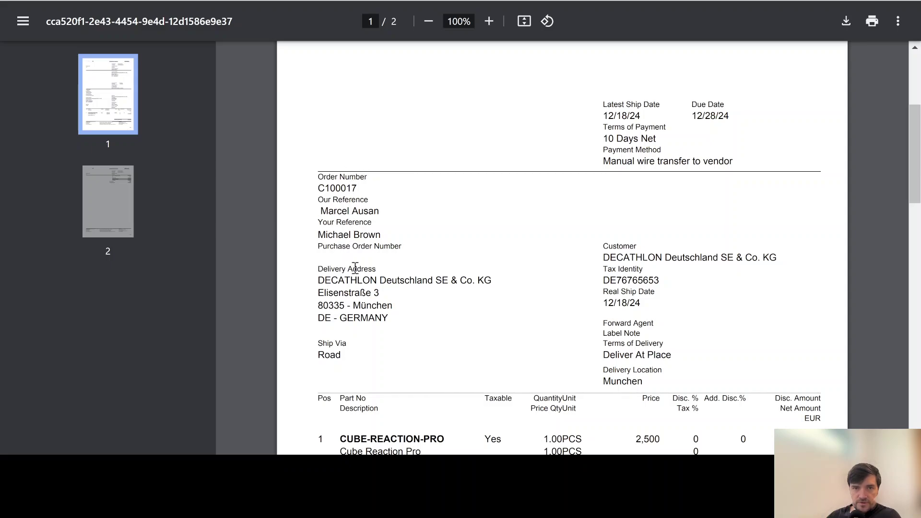
scroll(355, 268, "down", 2)
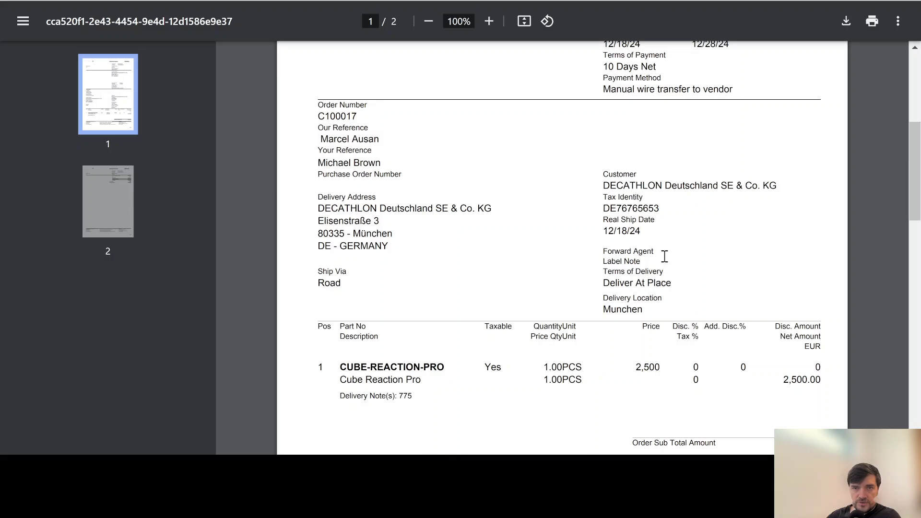
scroll(651, 285, "down", 2)
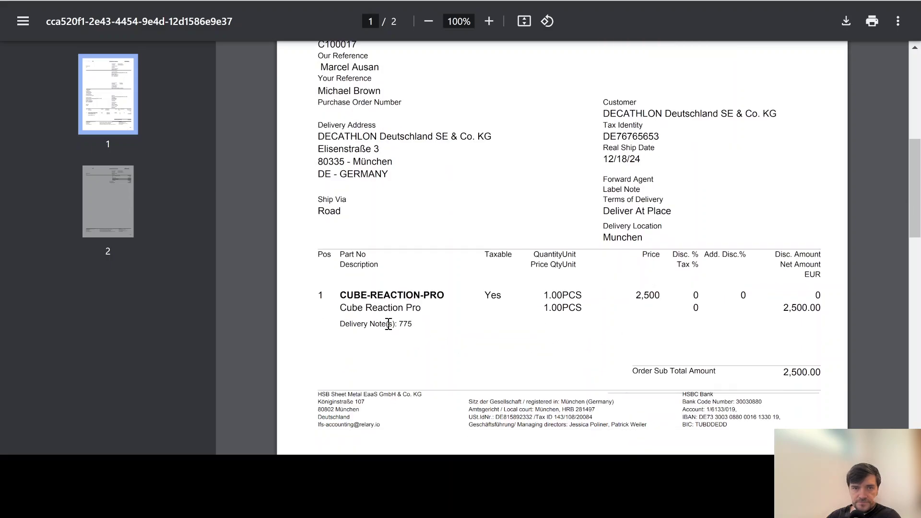
left_click_drag(340, 324, 416, 325)
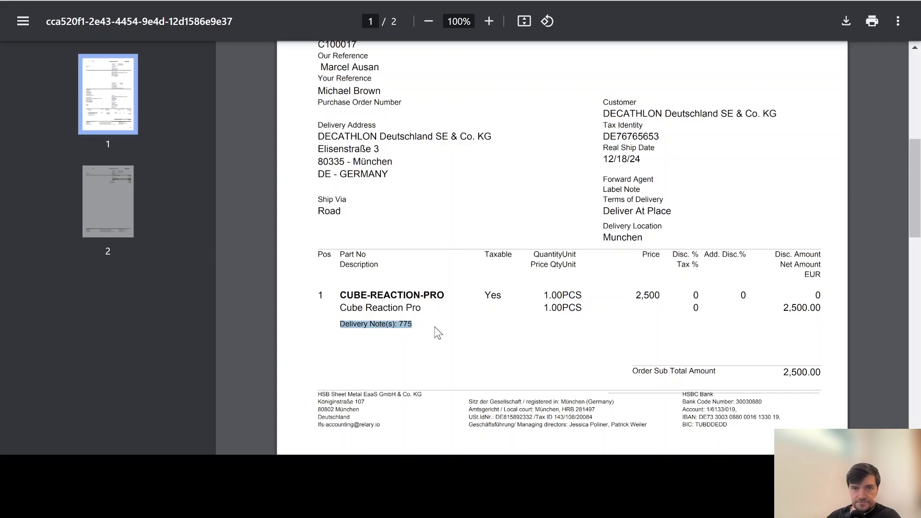
scroll(438, 333, "up", 4)
scroll(438, 333, "down", 2)
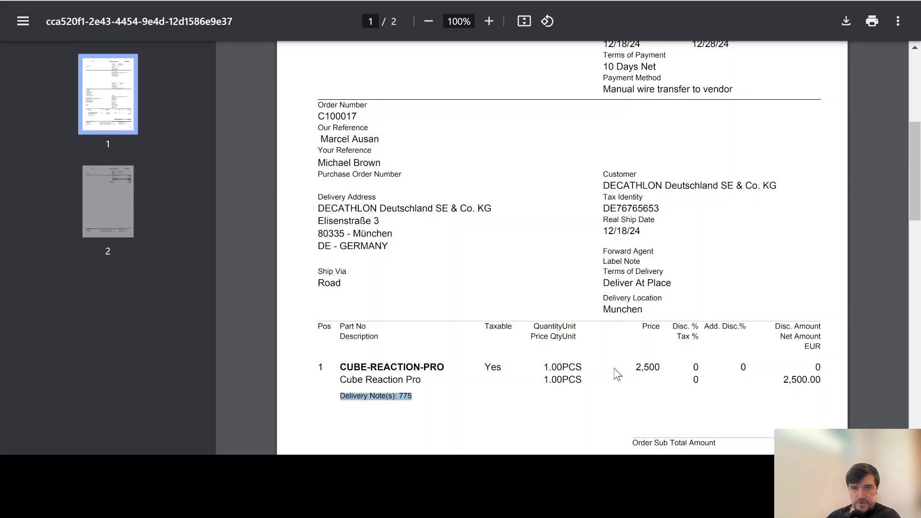
scroll(616, 374, "up", 3)
scroll(614, 371, "up", 3)
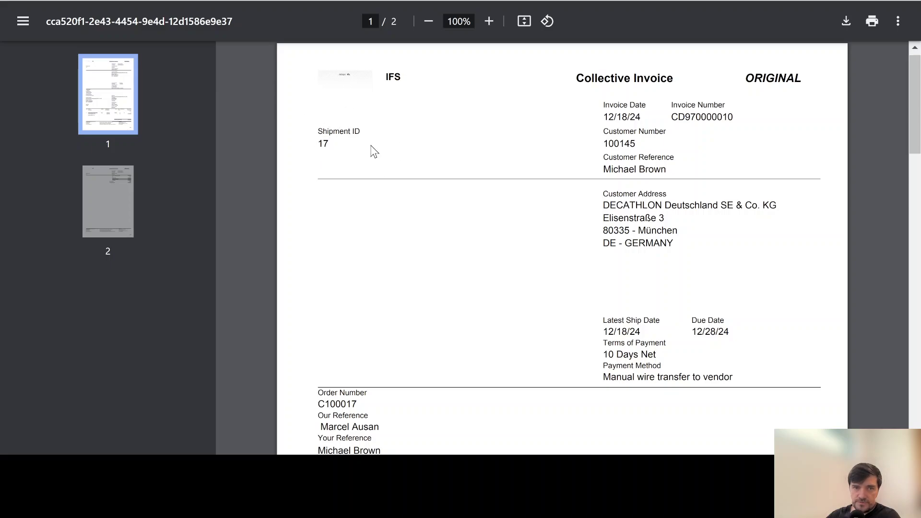
scroll(374, 163, "down", 1)
scroll(387, 243, "down", 1)
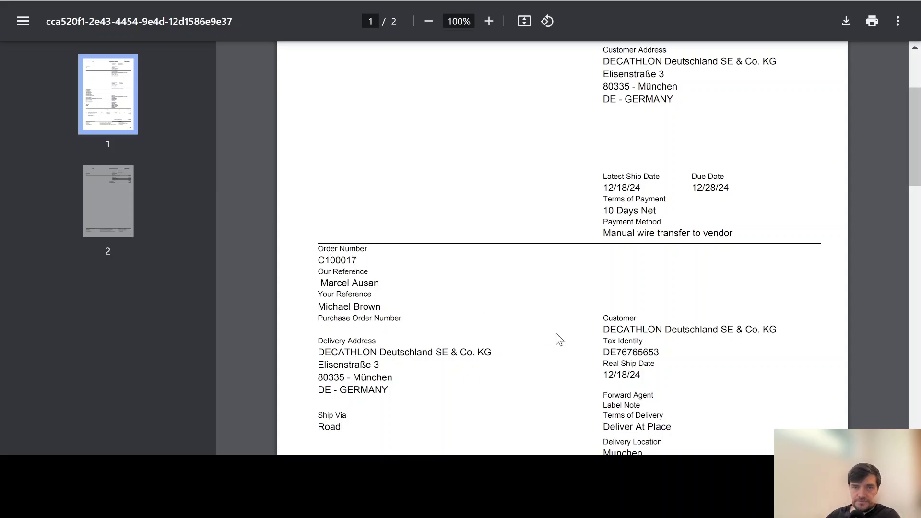
scroll(558, 339, "down", 3)
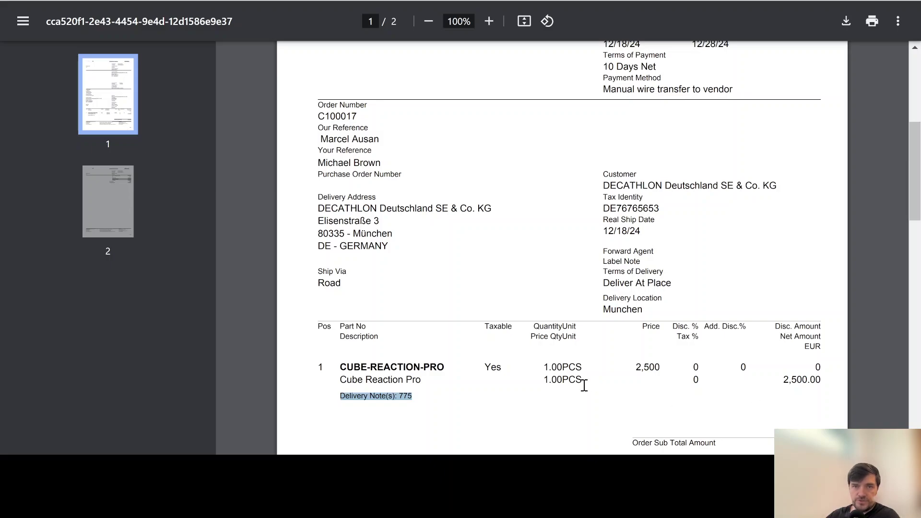
scroll(584, 384, "up", 6)
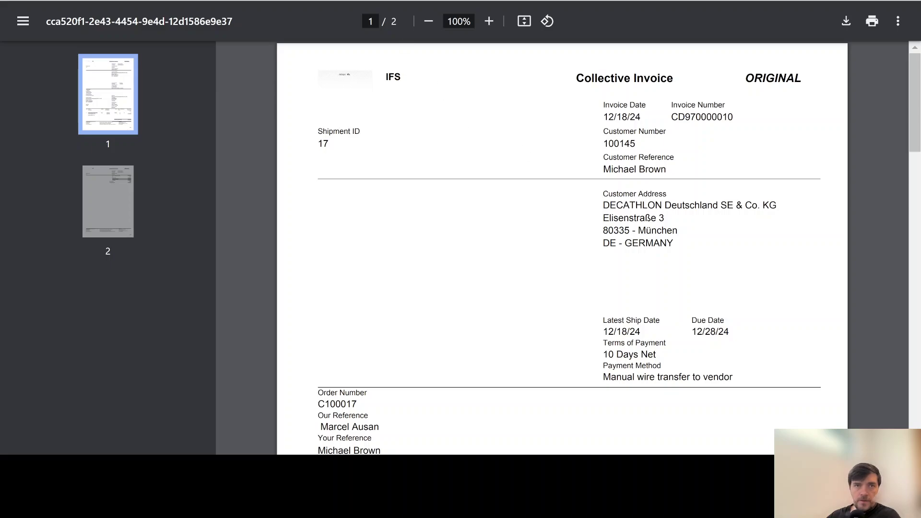
key("ctrl+w")
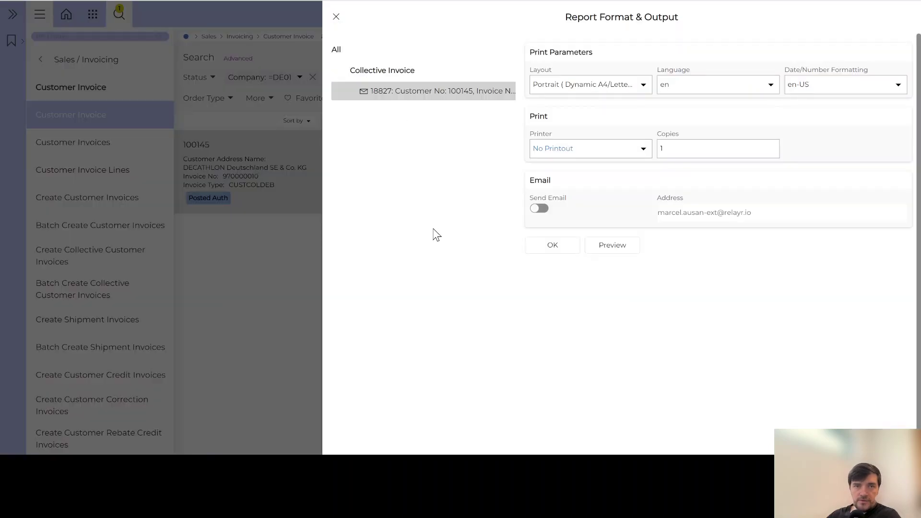
Confirm the report output with No Printout and return to the lines of the originating customer order
left_click(561, 247)
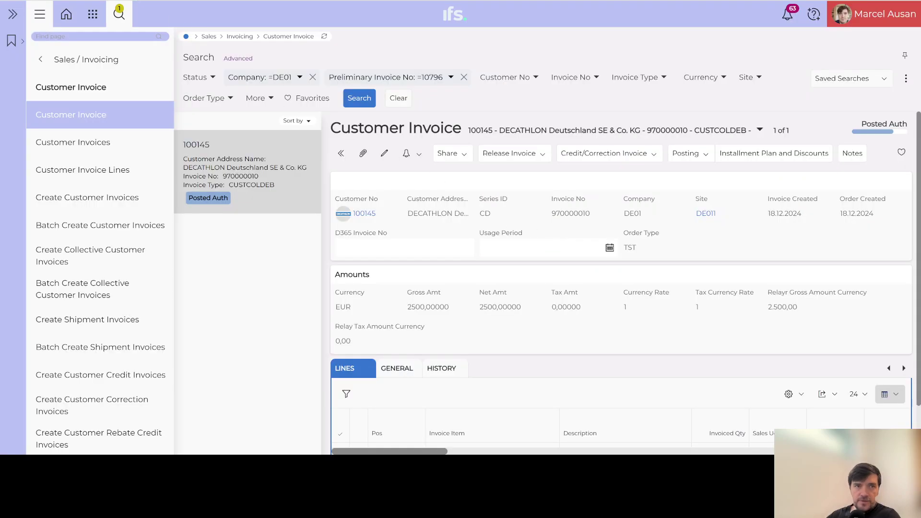
key("alt+Left")
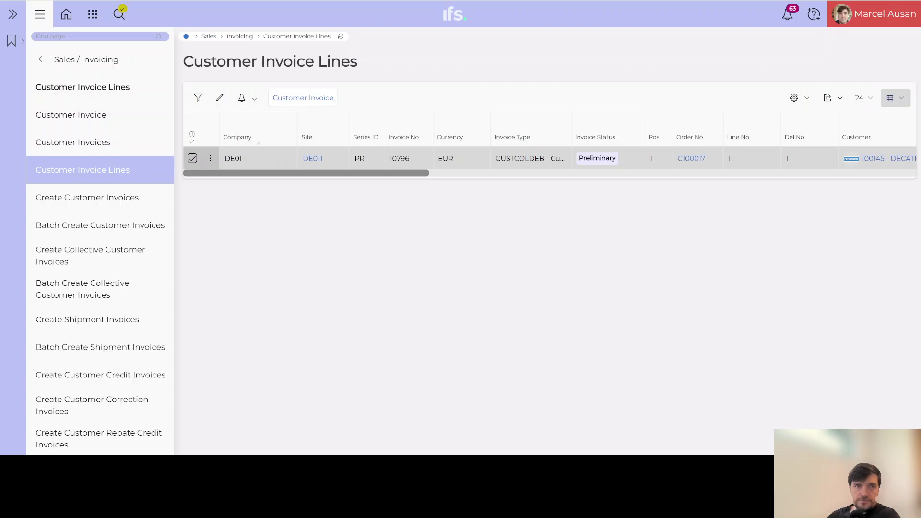
key("alt+Left")
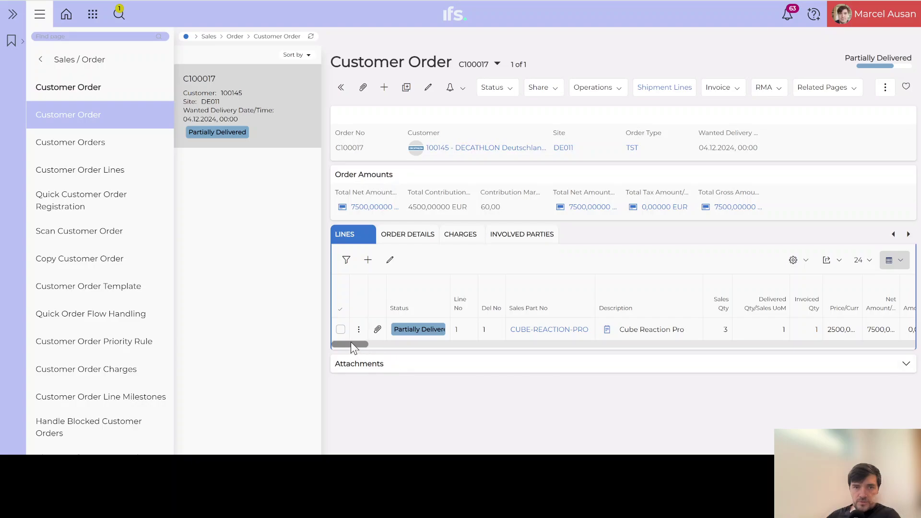
left_click_drag(350, 343, 353, 344)
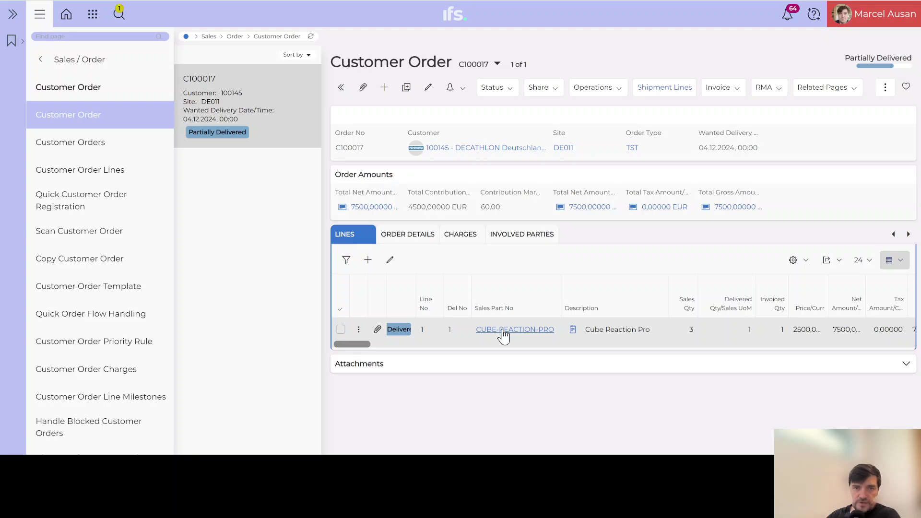
Review the customer order's delivery, picking and shipment settings in its order details and return to the order lines
left_click(398, 240)
scroll(673, 379, "down", 7)
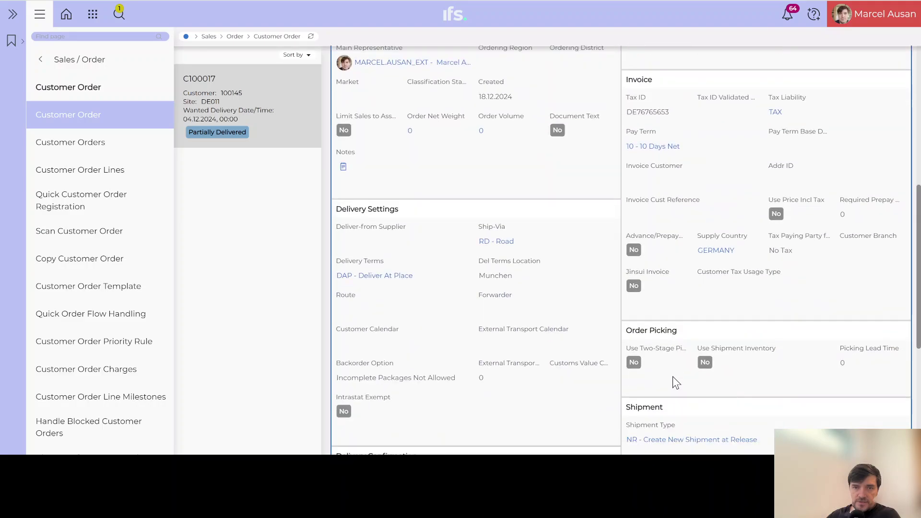
scroll(673, 377, "down", 3)
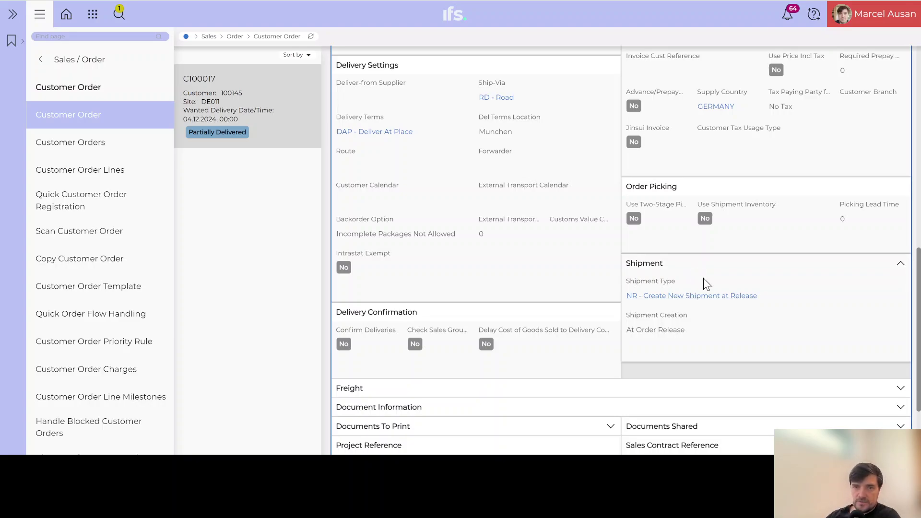
scroll(706, 298, "up", 10)
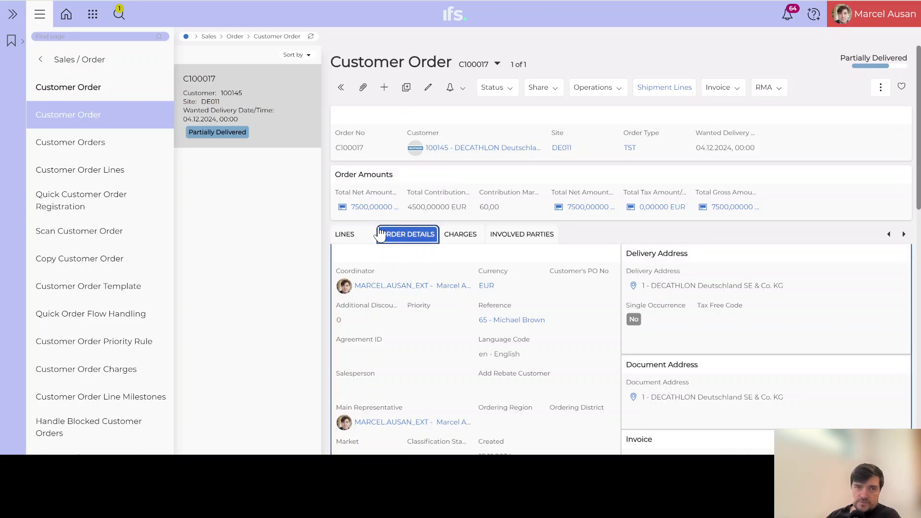
left_click(345, 235)
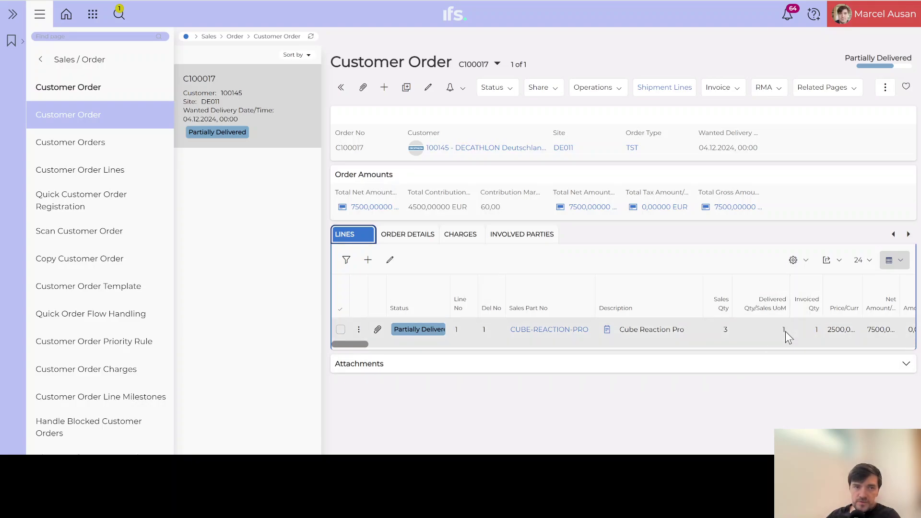
Find and open the Available Lines for Shipments page under Shipment Delivery and show its list as a table
left_click(51, 38)
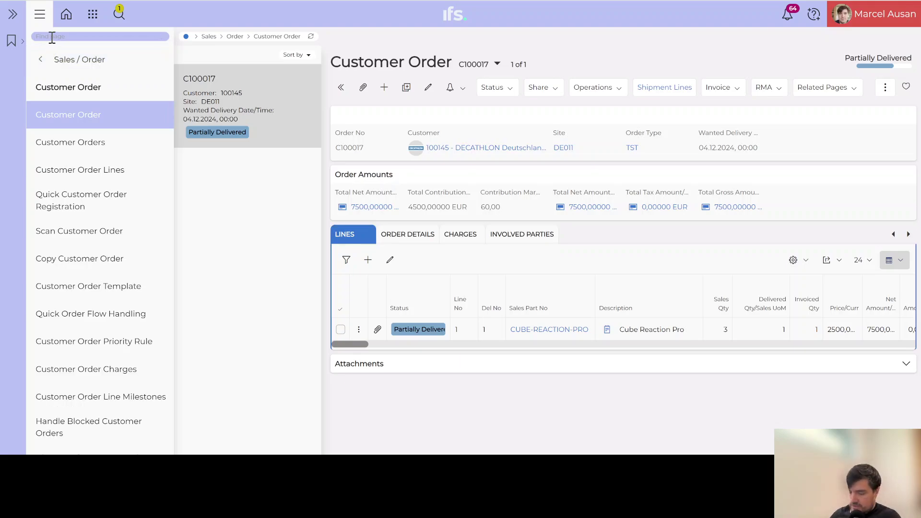
type("avai ")
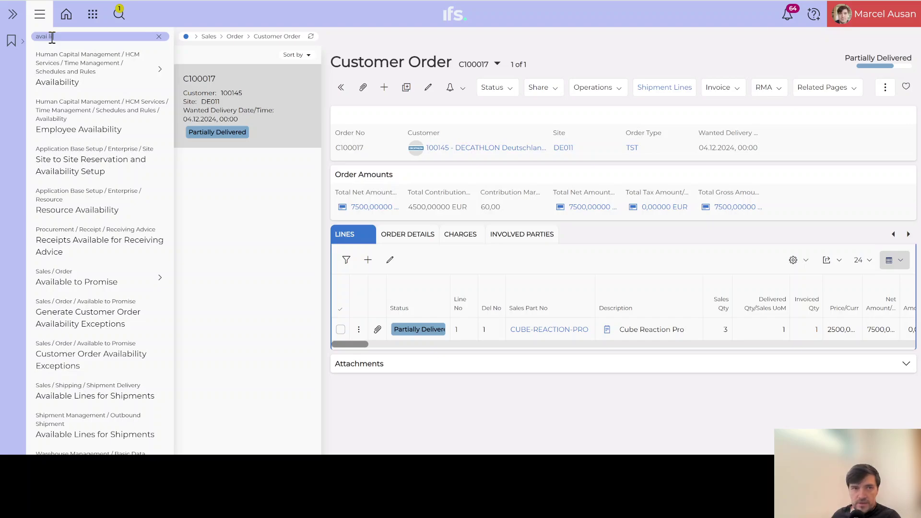
type("li ss")
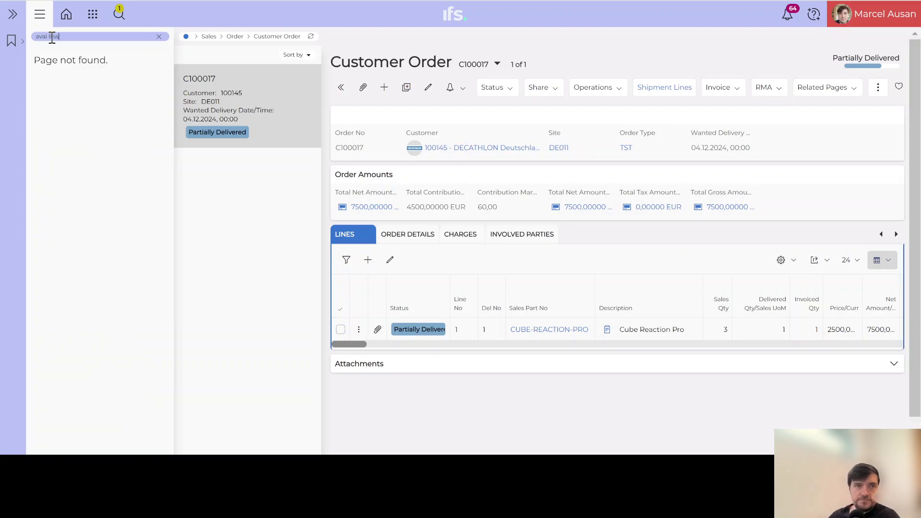
type(" s")
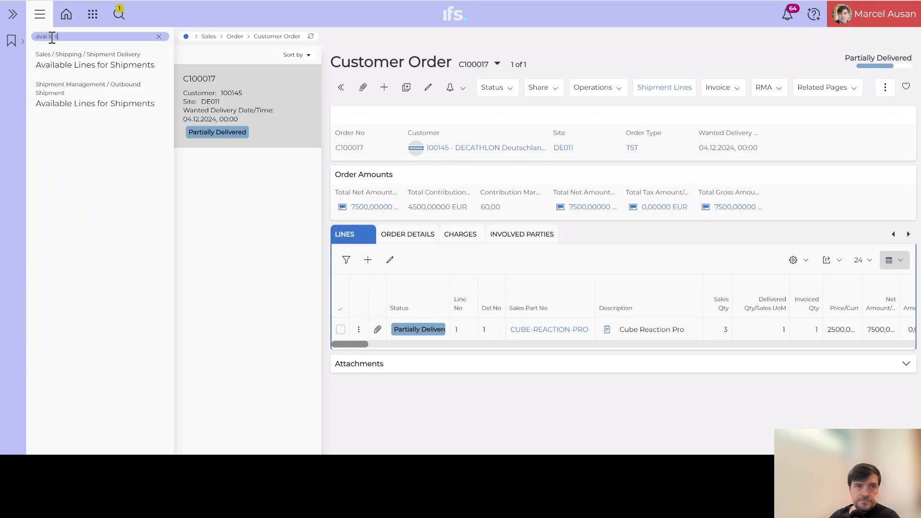
left_click(126, 67)
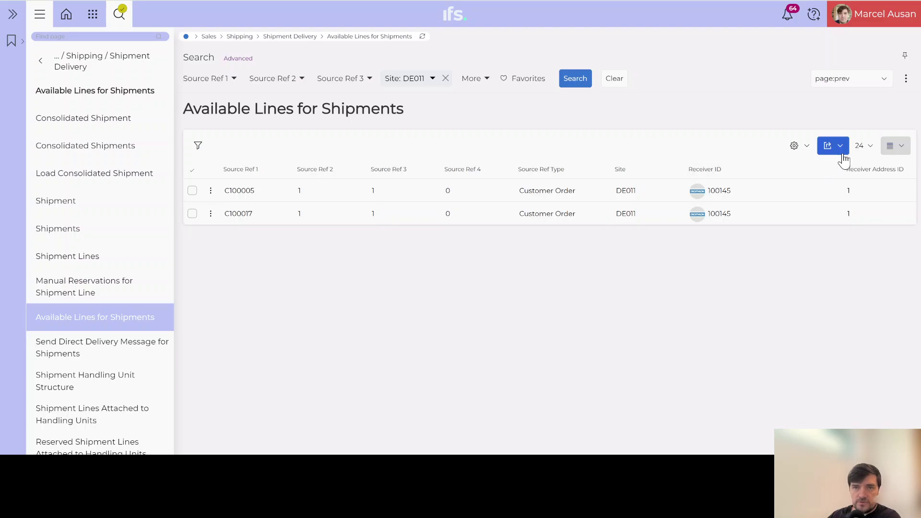
left_click(904, 150)
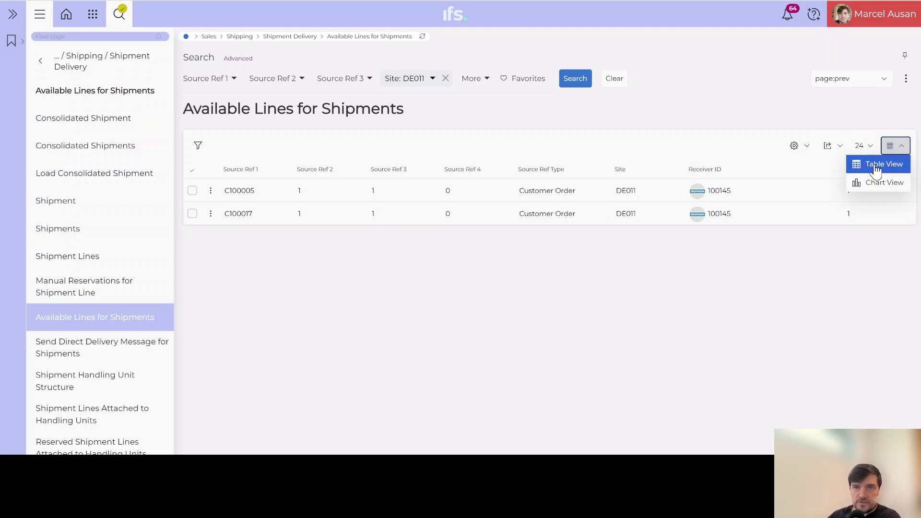
left_click(874, 164)
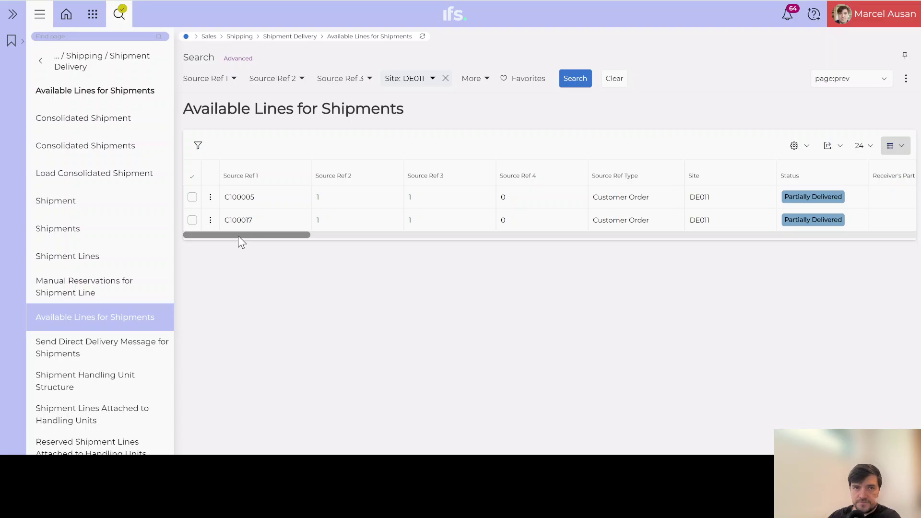
Check the current customer order's connectable quantity, connect its available line to a shipment and open the resulting shipment lines
left_click(193, 222)
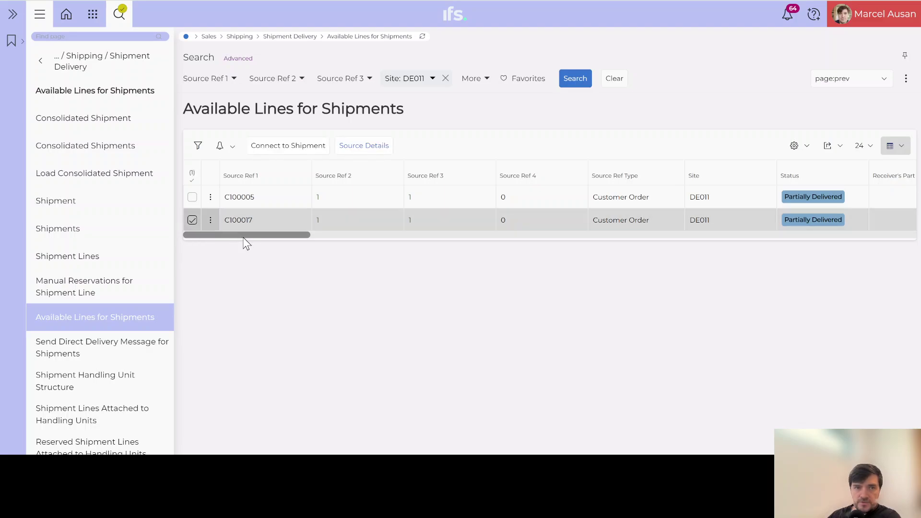
left_click_drag(244, 235, 683, 247)
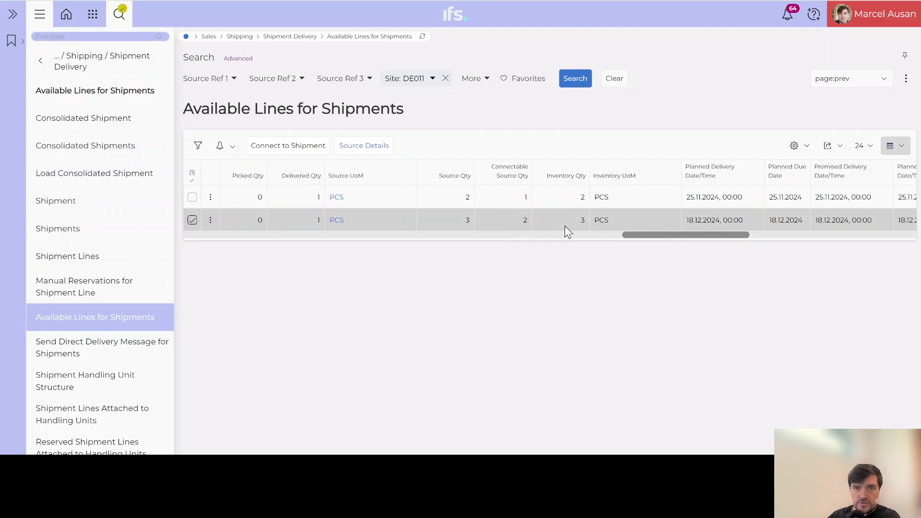
left_click_drag(678, 235, 211, 263)
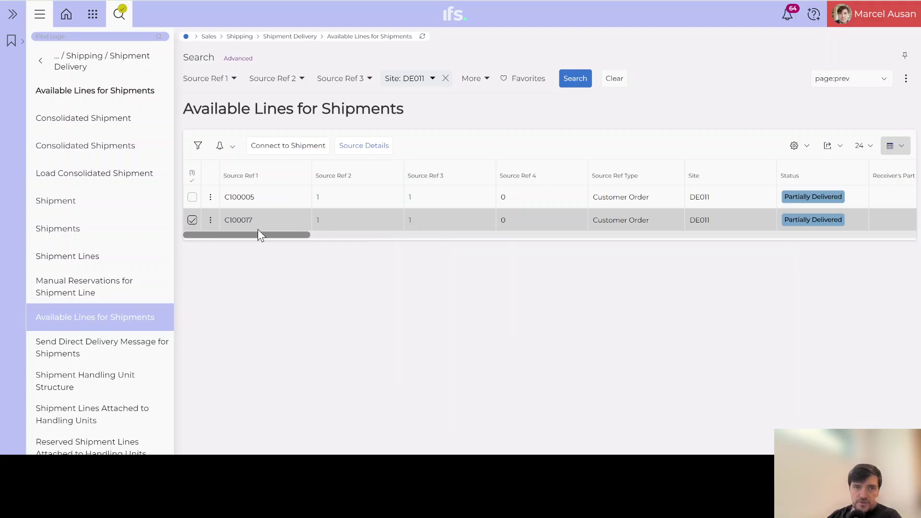
left_click(292, 152)
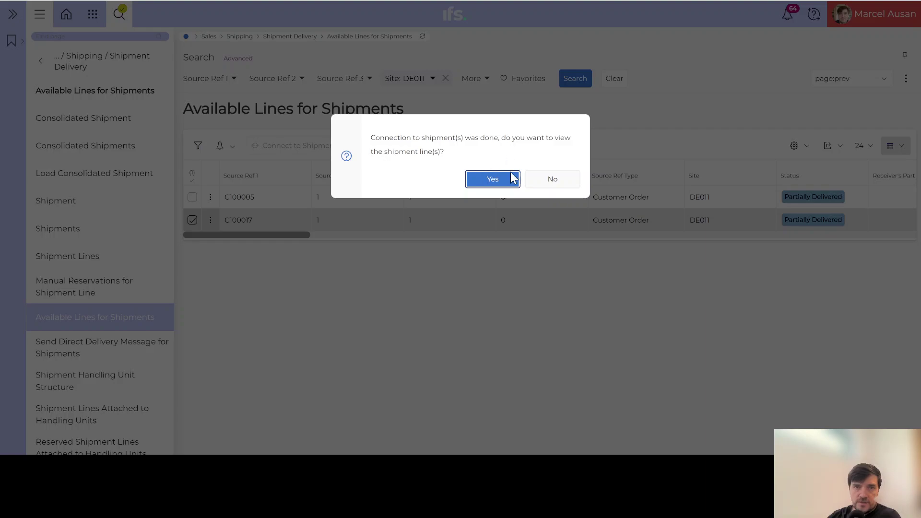
left_click(488, 183)
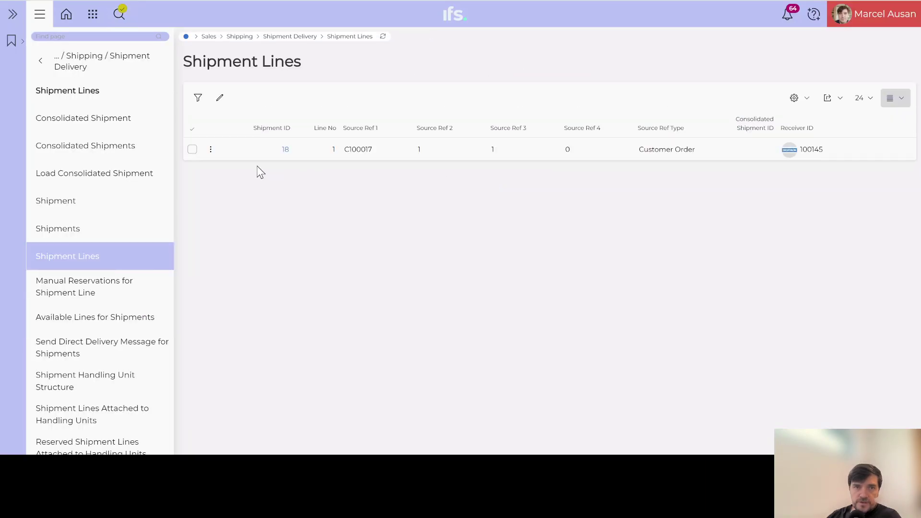
Open the shipment's details and save a connected source quantity of 1 on its CUBE-REACTION-PRO line
left_click(193, 149)
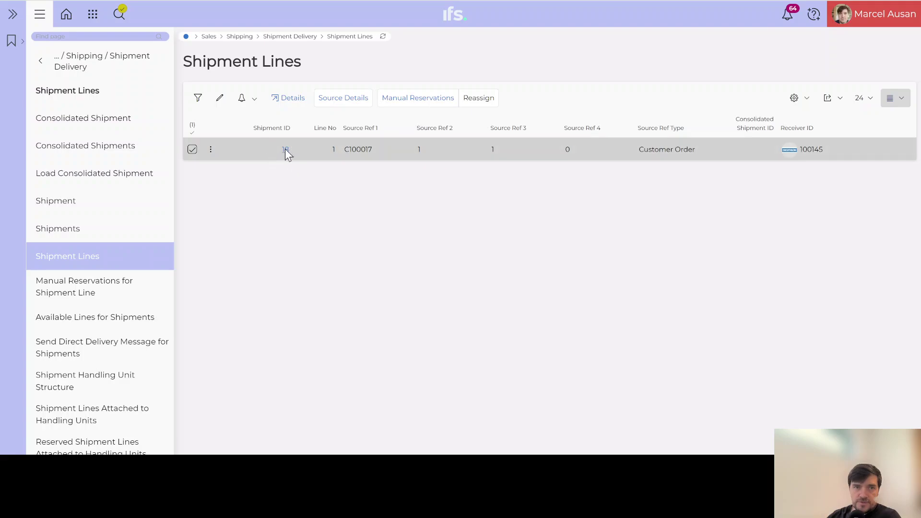
left_click(287, 98)
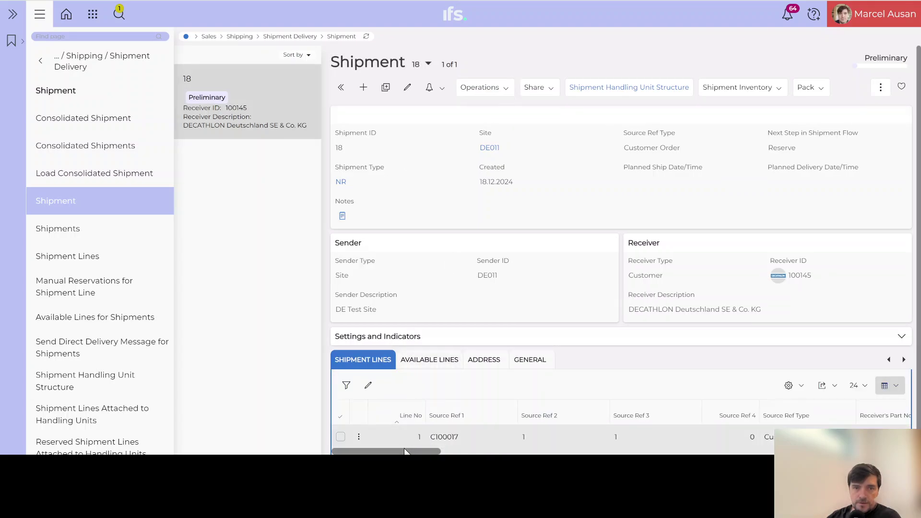
left_click_drag(404, 452, 641, 451)
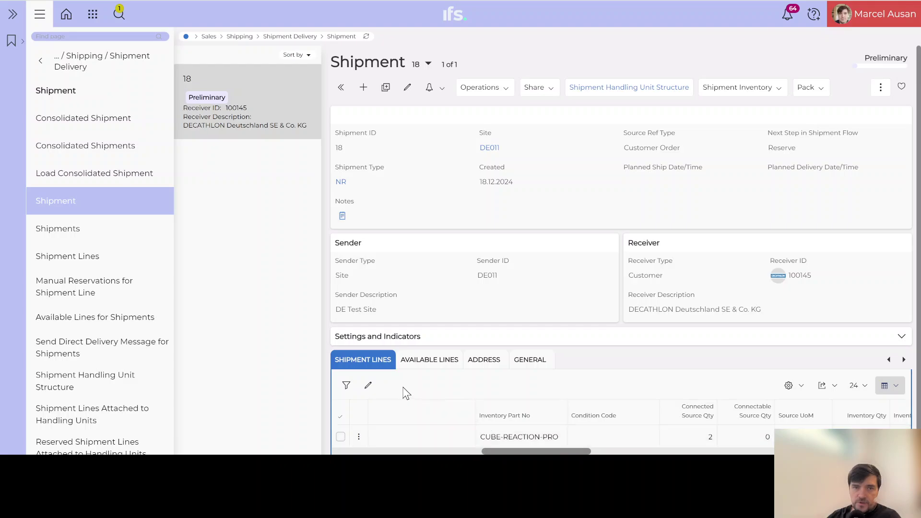
left_click(370, 388)
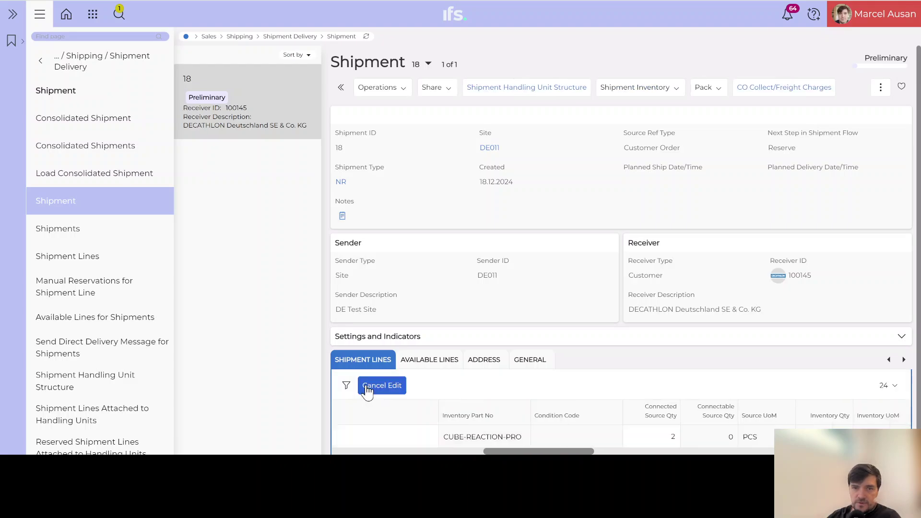
left_click(671, 441)
type("1")
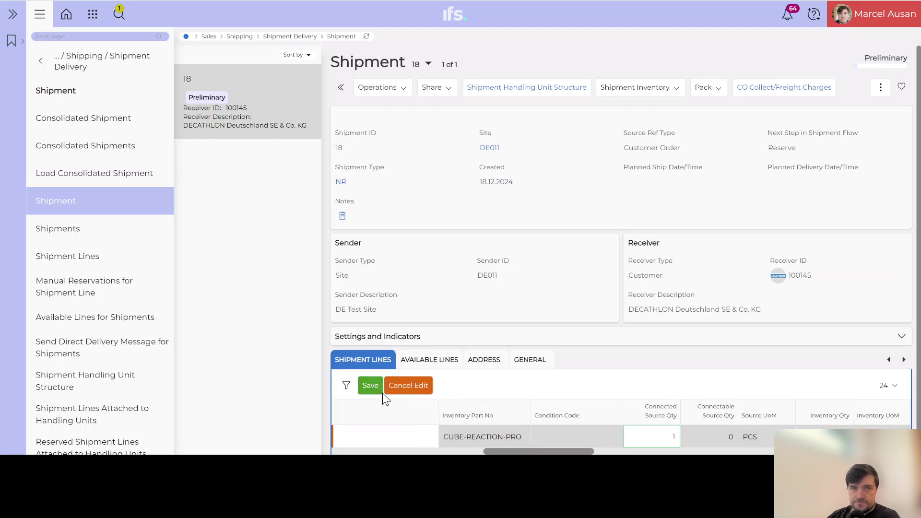
left_click(371, 386)
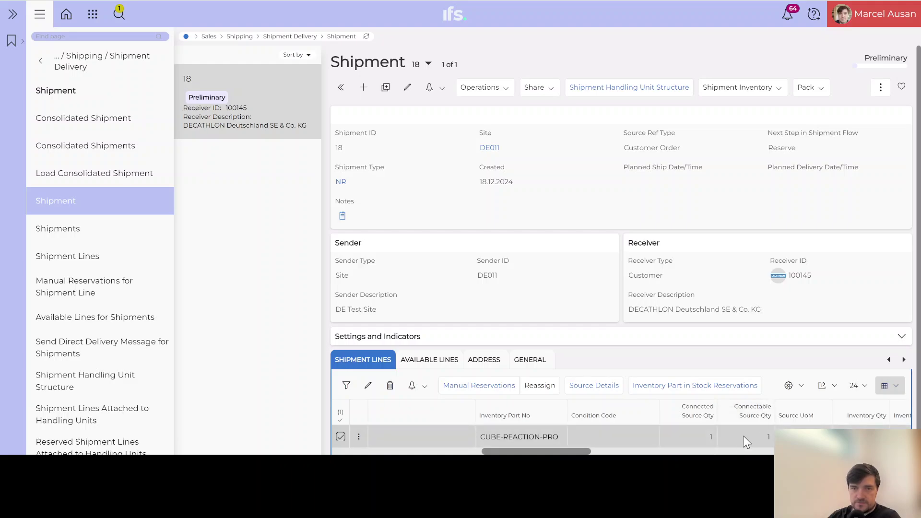
Examine the shipment's available lines for the remaining order quantity and return to its shipment lines
left_click_drag(566, 451, 376, 453)
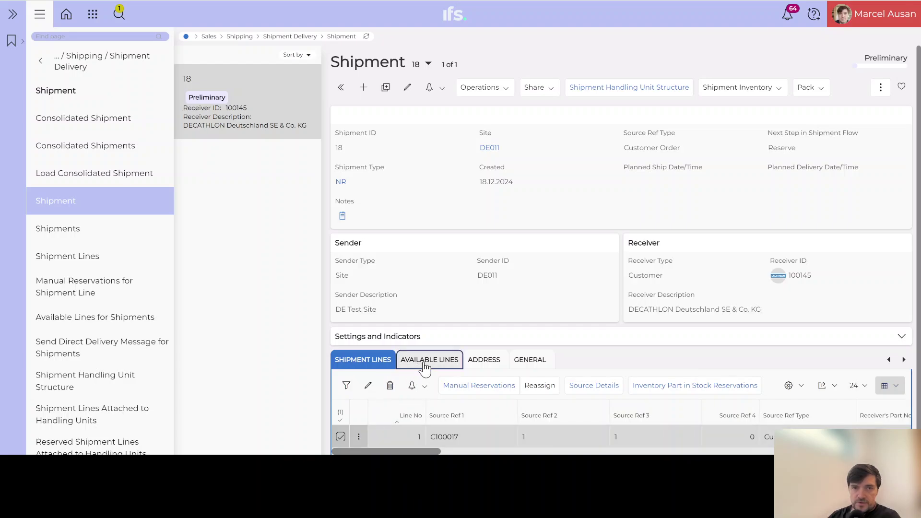
left_click(425, 368)
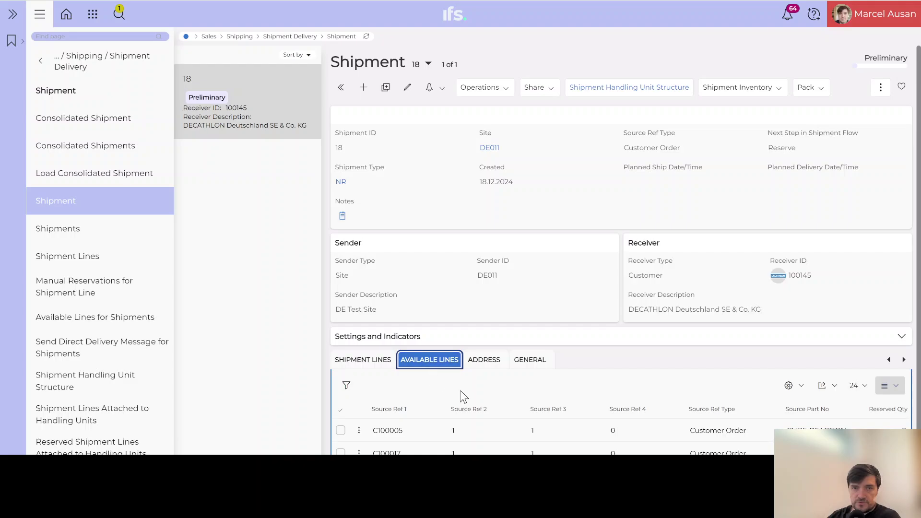
scroll(462, 396, "down", 1)
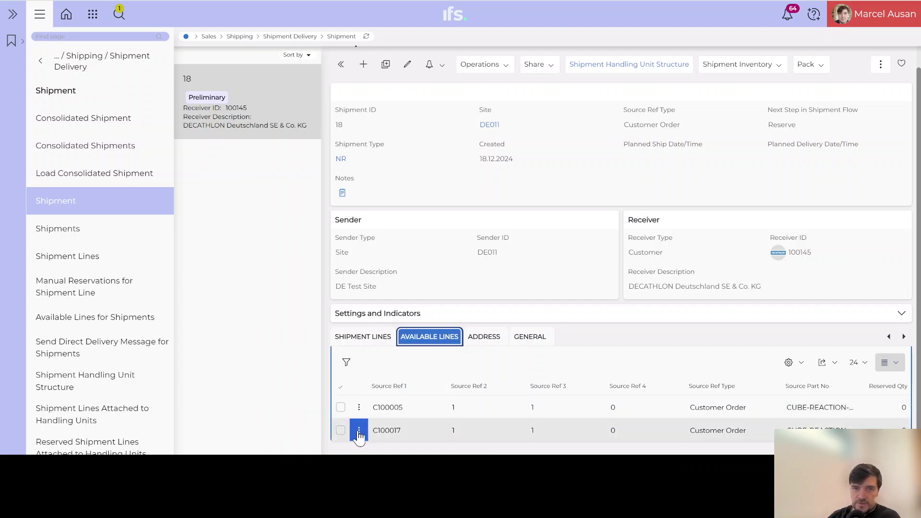
left_click(341, 431)
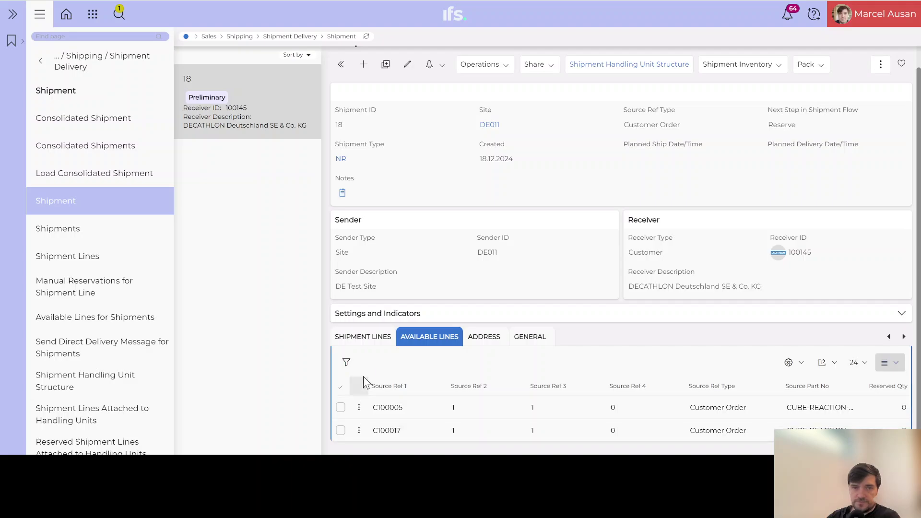
left_click(362, 342)
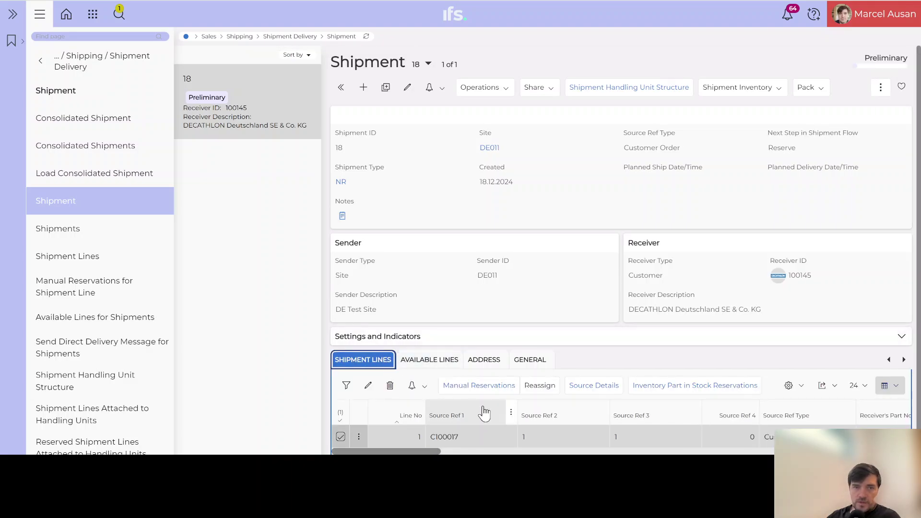
Reserve the shipment's quantity and create its pick list
left_click(500, 90)
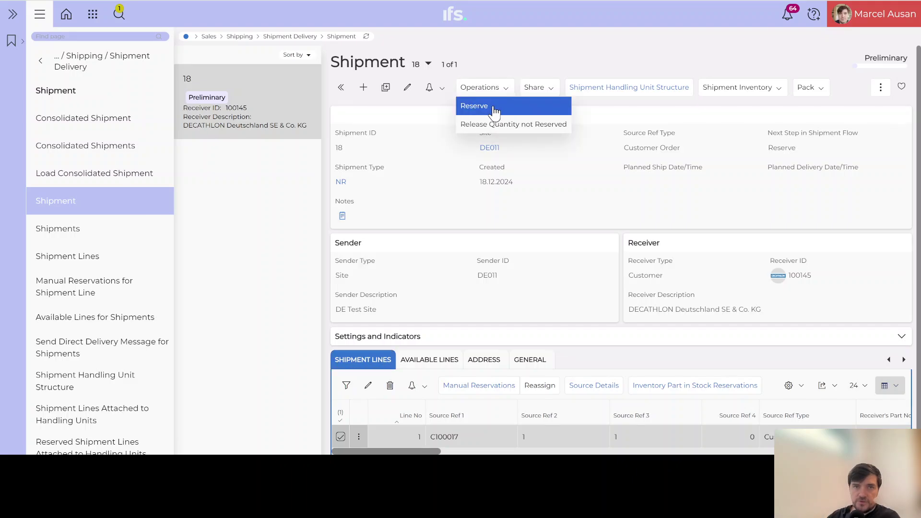
left_click(475, 107)
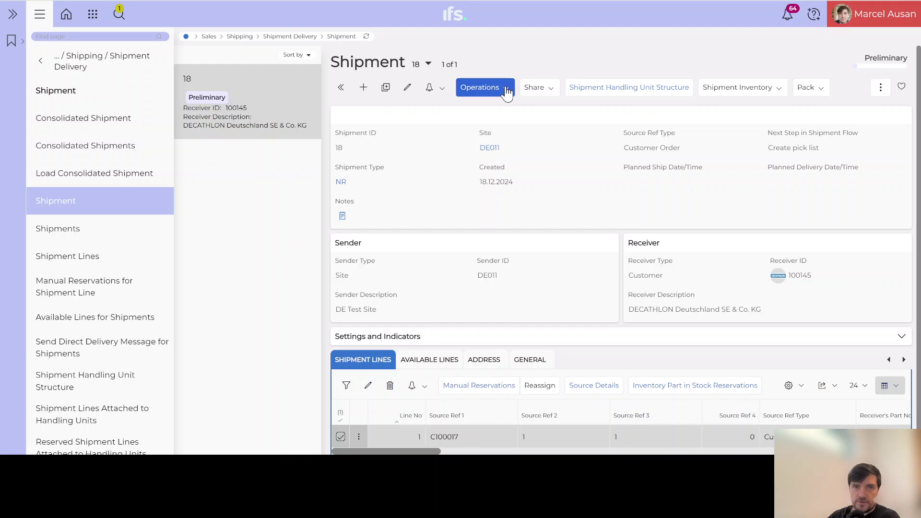
left_click(505, 91)
left_click(487, 106)
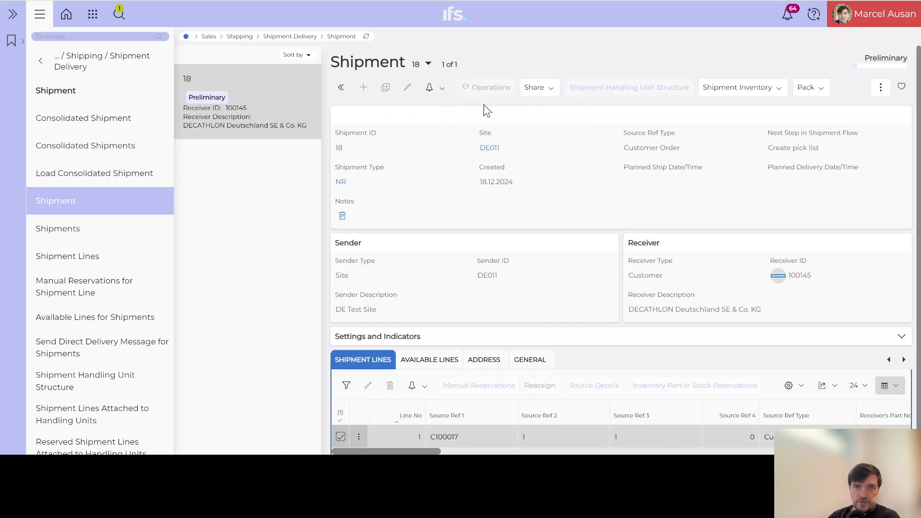
Report picking for the shipment, moving the parts into shipment inventory at location SHIPPING
left_click(506, 91)
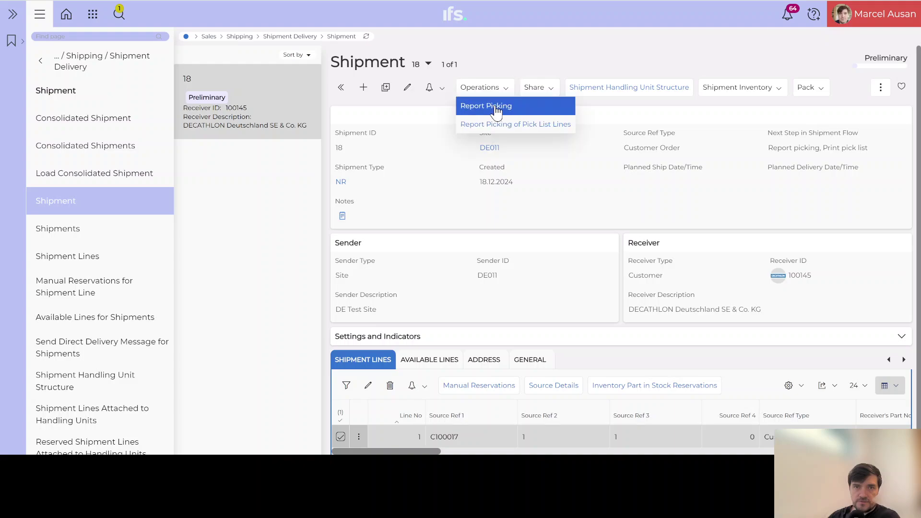
left_click(494, 106)
left_click(493, 179)
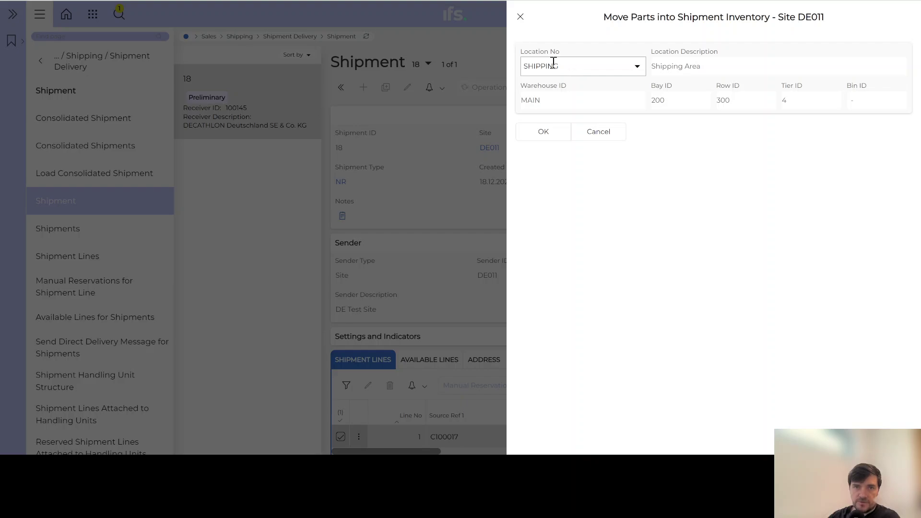
left_click(543, 131)
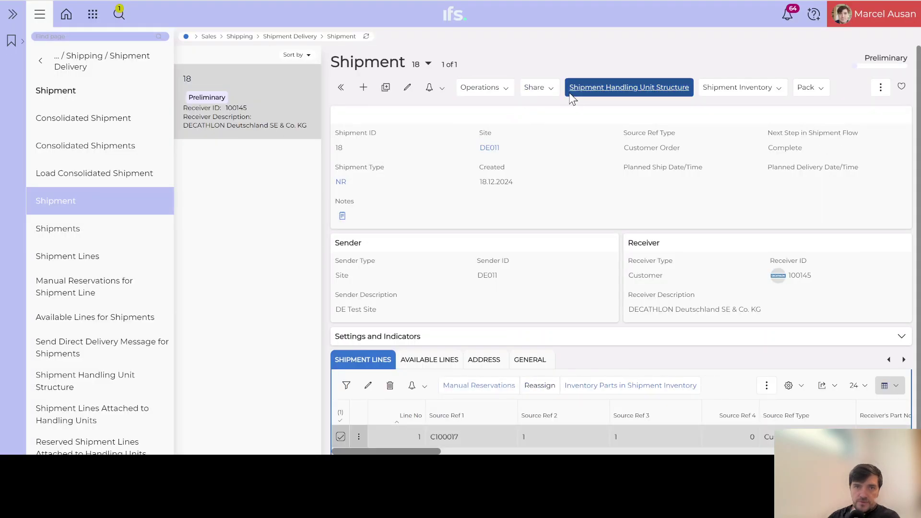
left_click(585, 134)
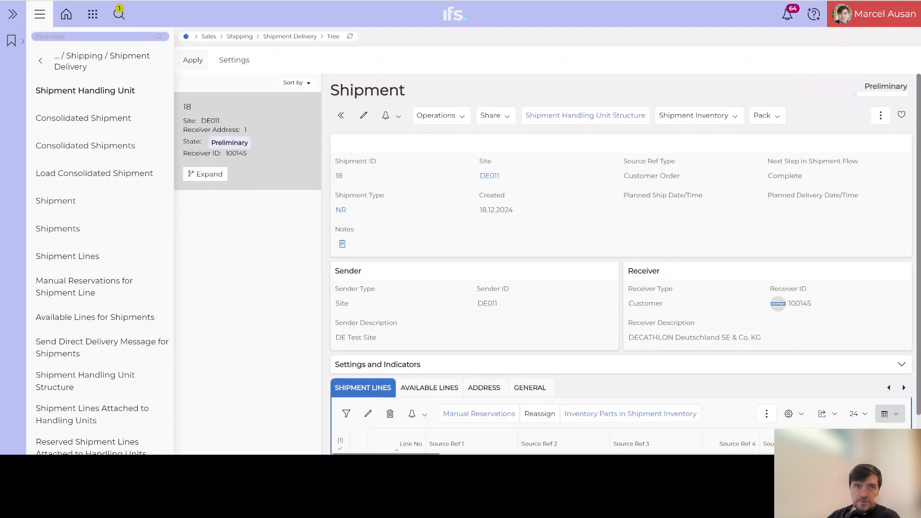
key("alt+Left")
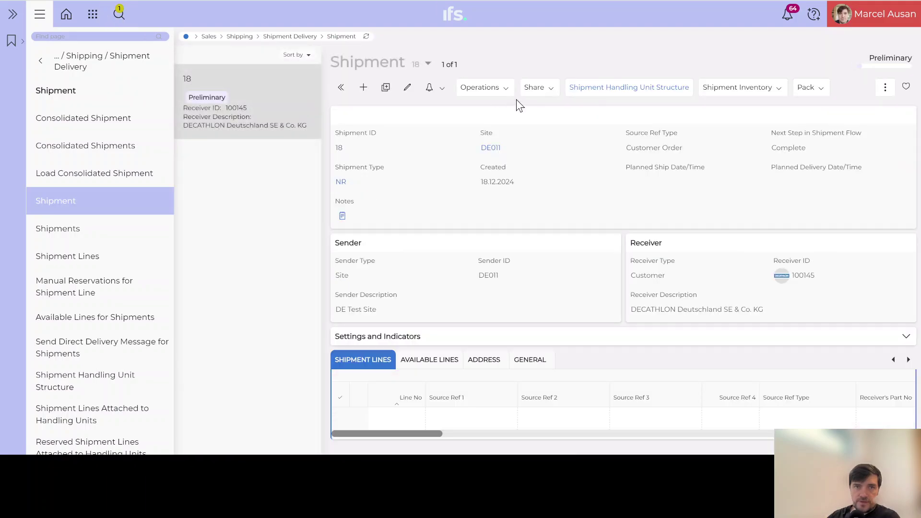
left_click(550, 90)
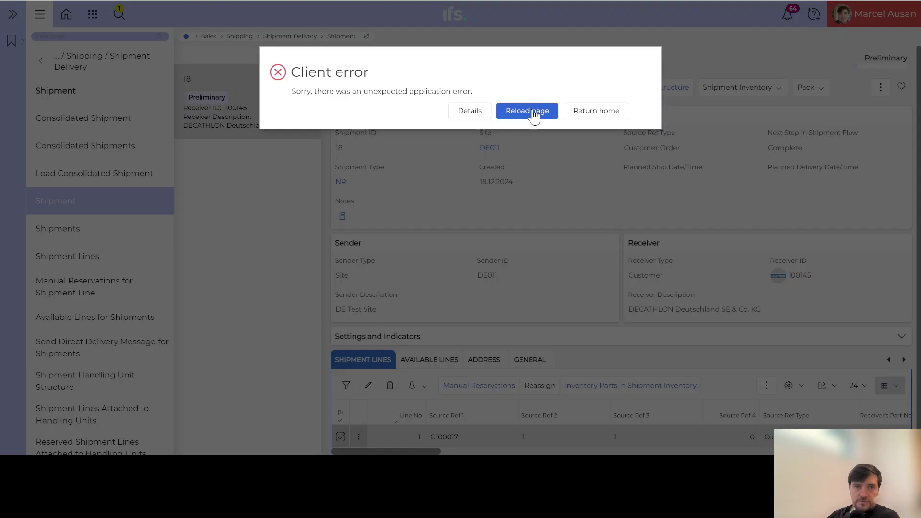
left_click(550, 113)
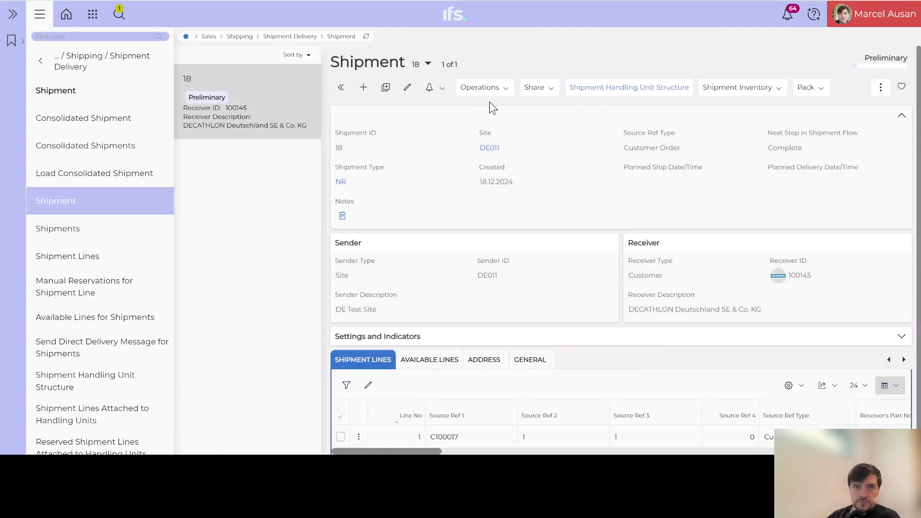
Complete the picked shipment and confirm the delivery of its connected source line
left_click(506, 94)
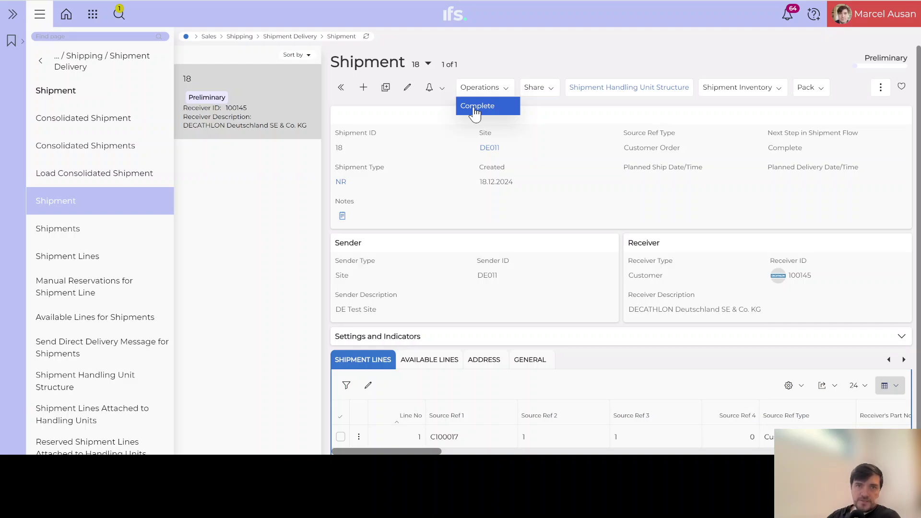
left_click(475, 109)
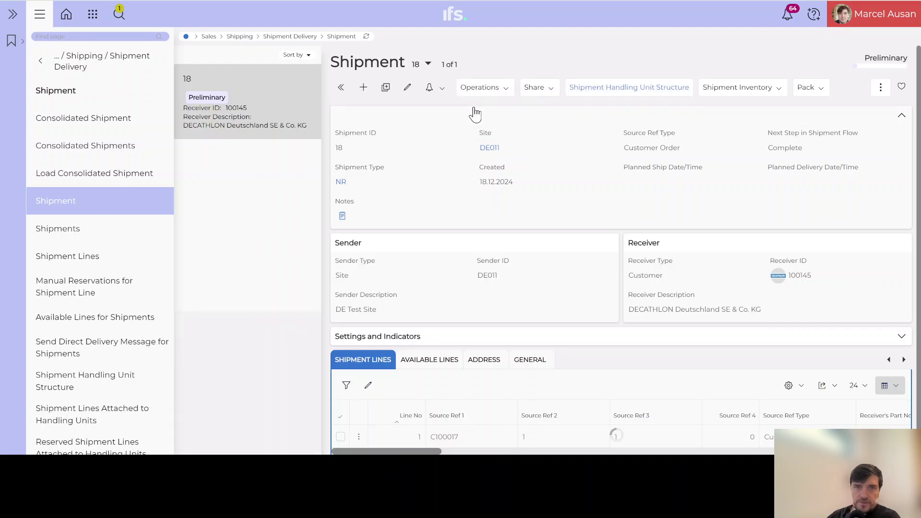
left_click(500, 89)
left_click(491, 110)
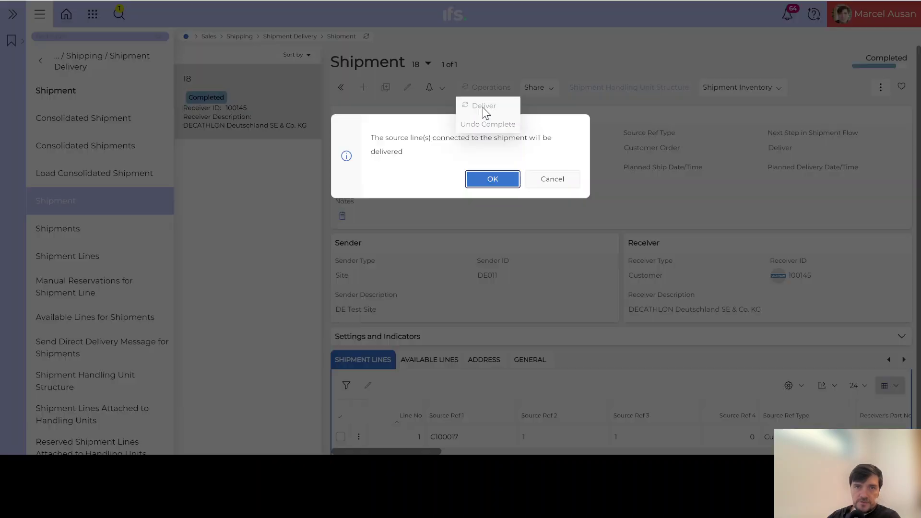
left_click(489, 181)
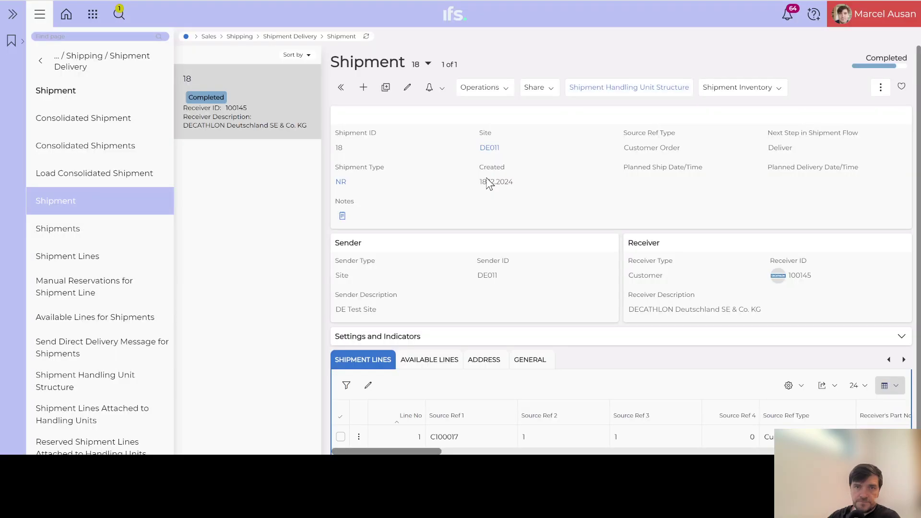
Close the delivered shipment and find and open the Create Shipment Invoices page
left_click(504, 91)
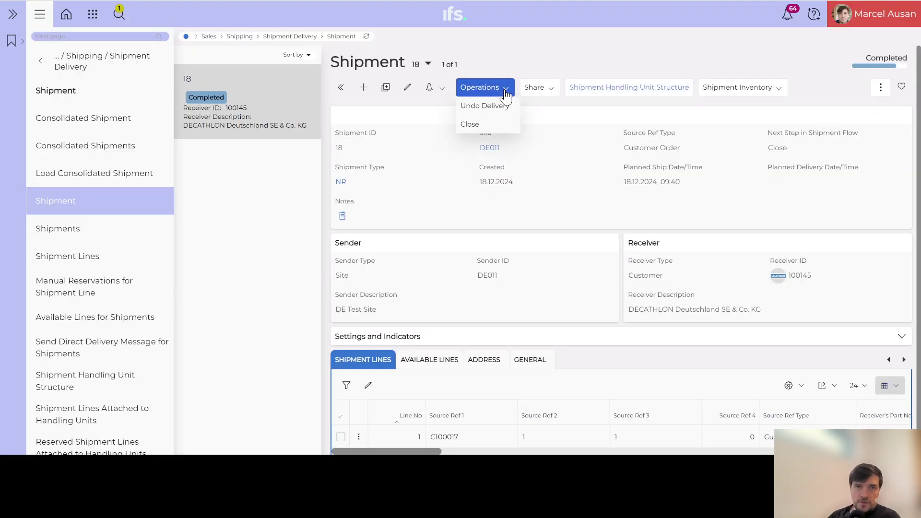
left_click(477, 125)
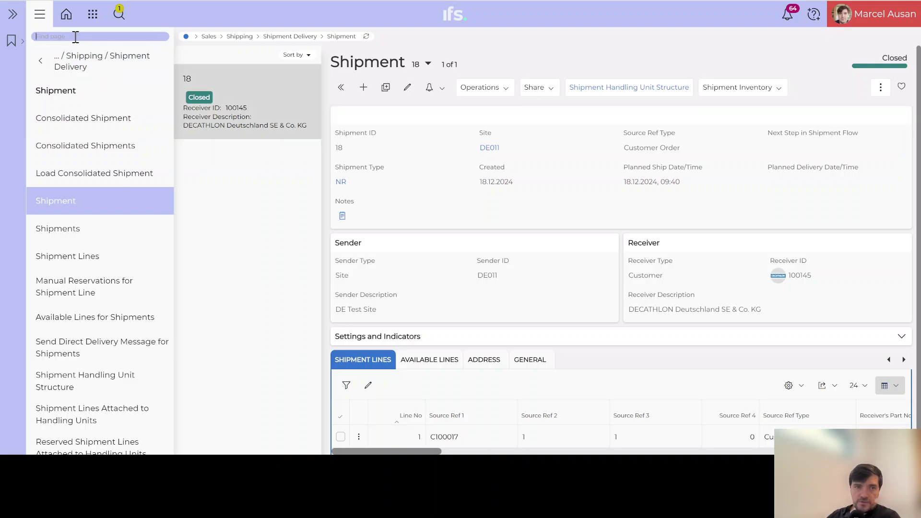
type("cre shi")
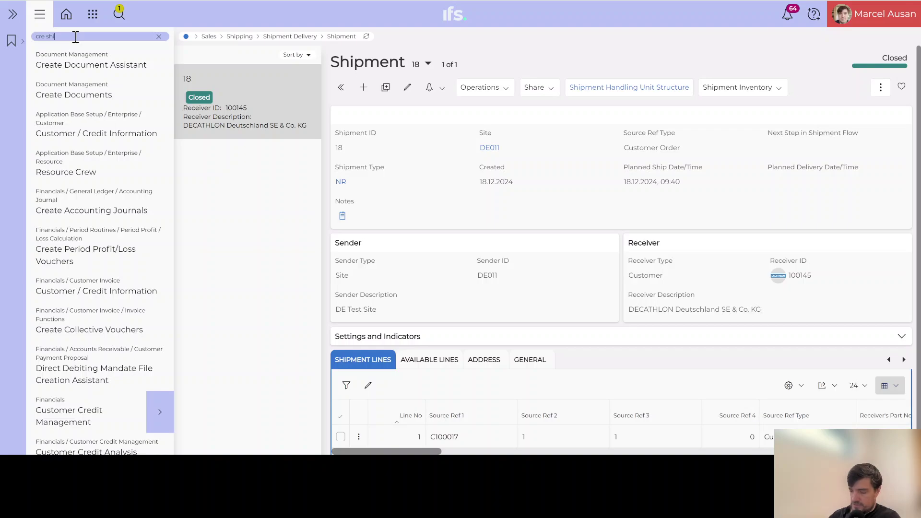
type("p")
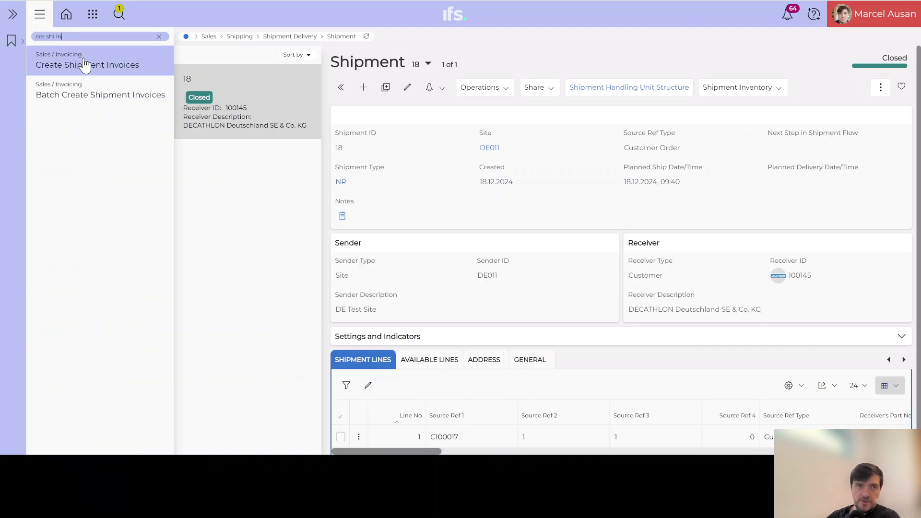
left_click(81, 65)
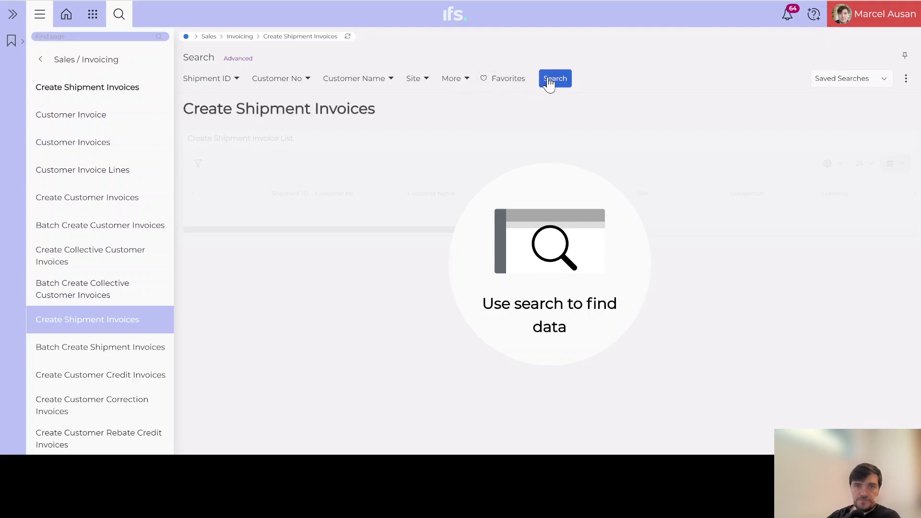
List the shipments ready for invoicing and create the shipment invoice for the closed DECATHLON shipment
left_click(555, 79)
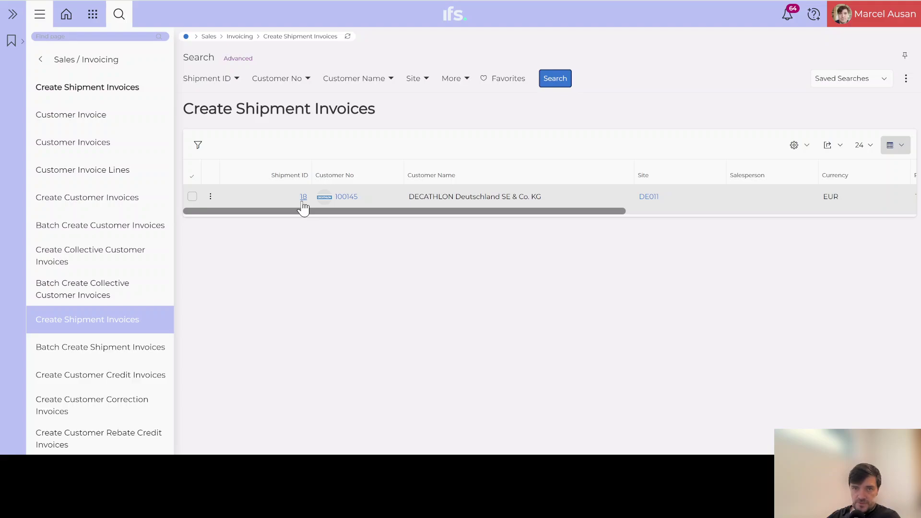
left_click(192, 197)
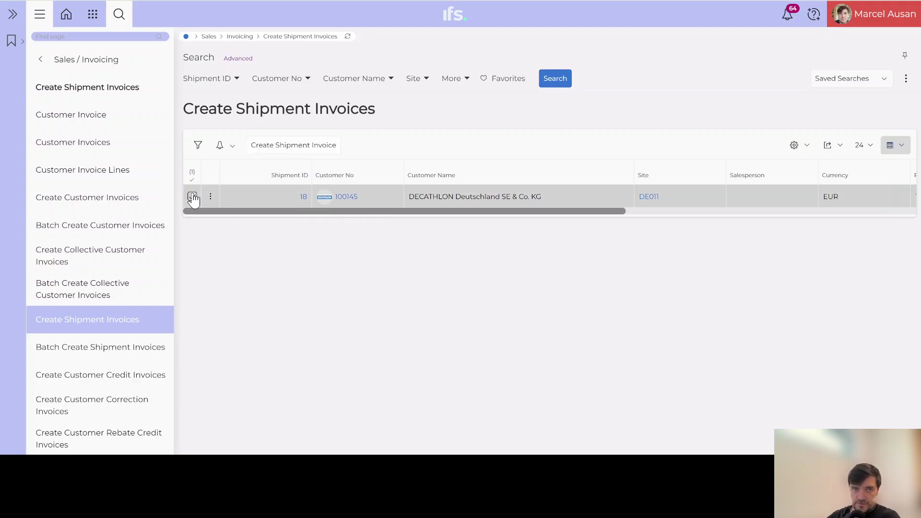
left_click(309, 147)
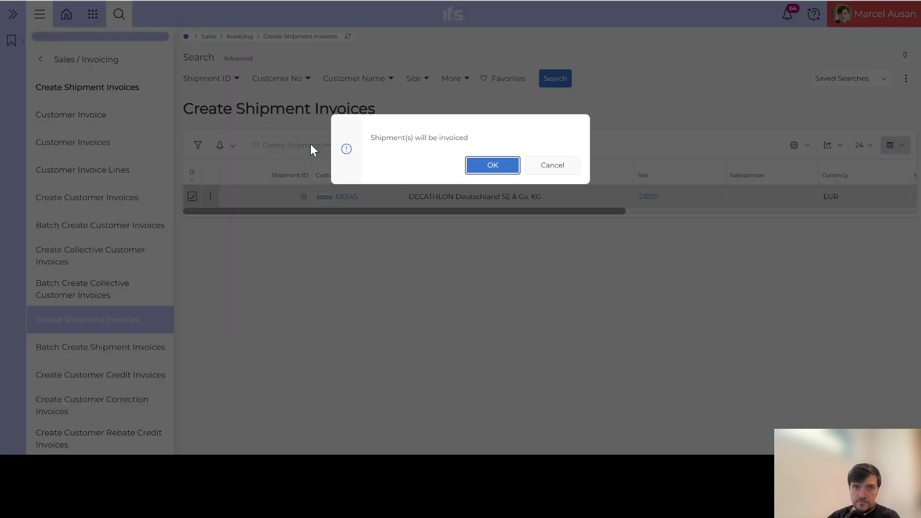
left_click(493, 166)
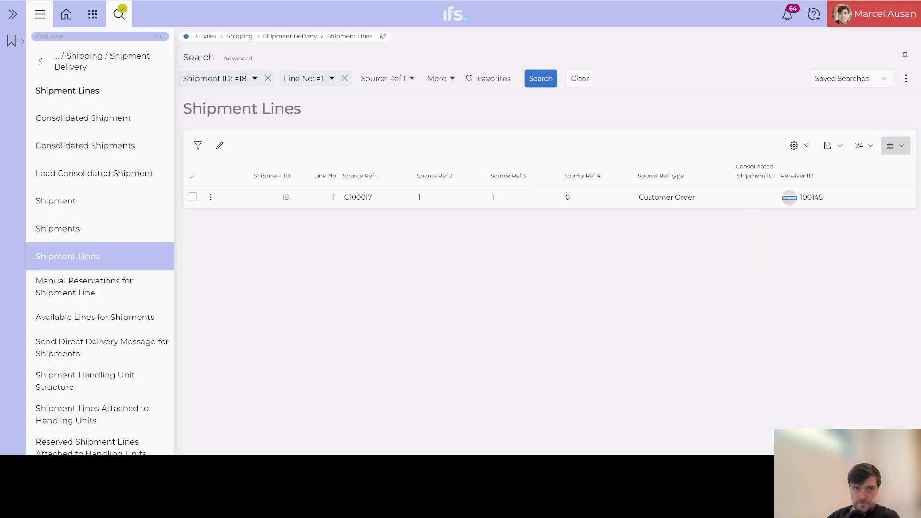
Return from the invoicing and shipment pages to the originating customer order
key("alt+Left")
key("alt+Left")
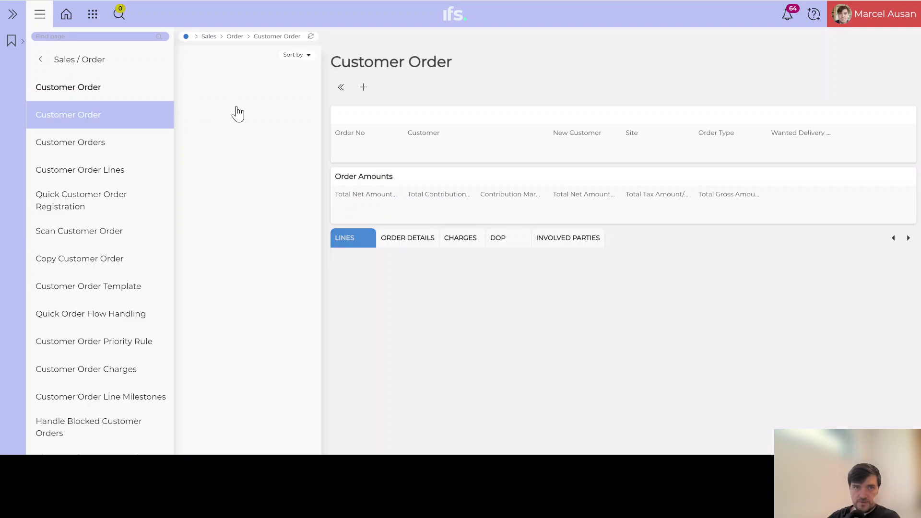
Remove the Status filter from the customer order search and rerun it with the order number and site filters kept
left_click(117, 20)
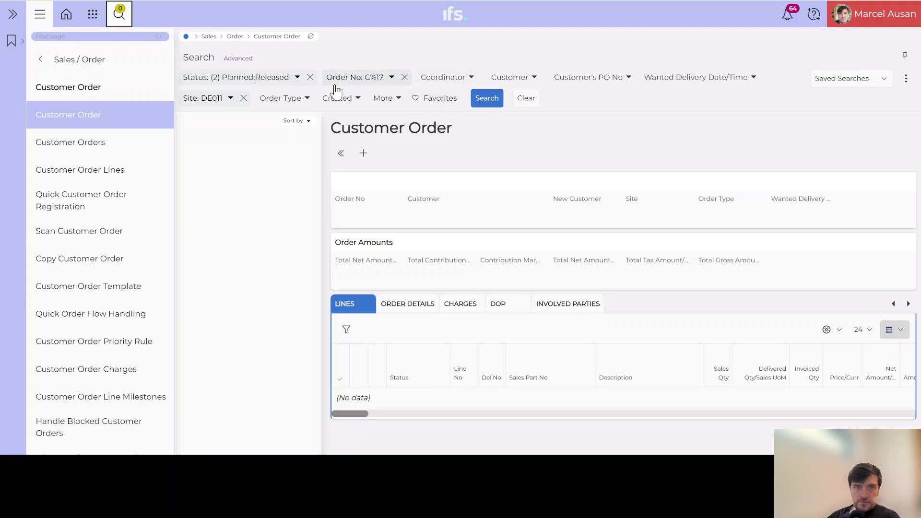
left_click(311, 77)
left_click(406, 102)
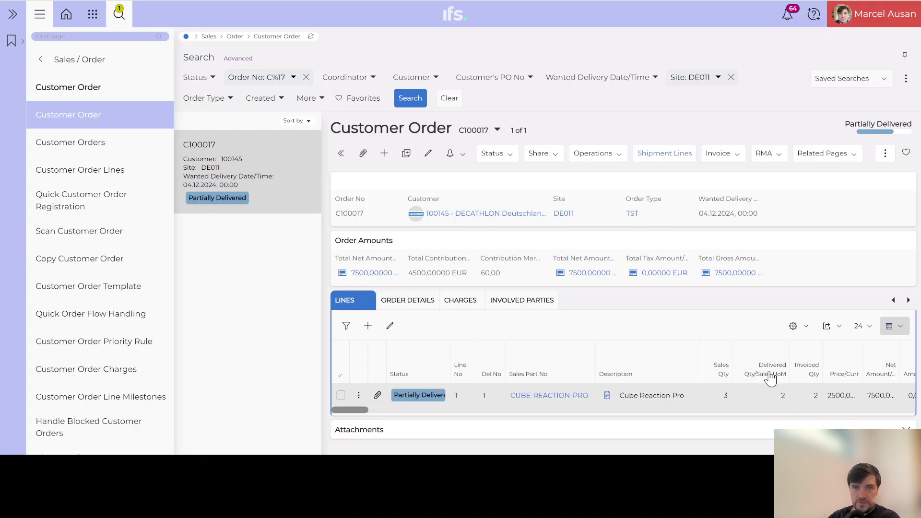
Show the order's customer invoice lines and open the customer invoice of the Preliminary line
left_click(735, 157)
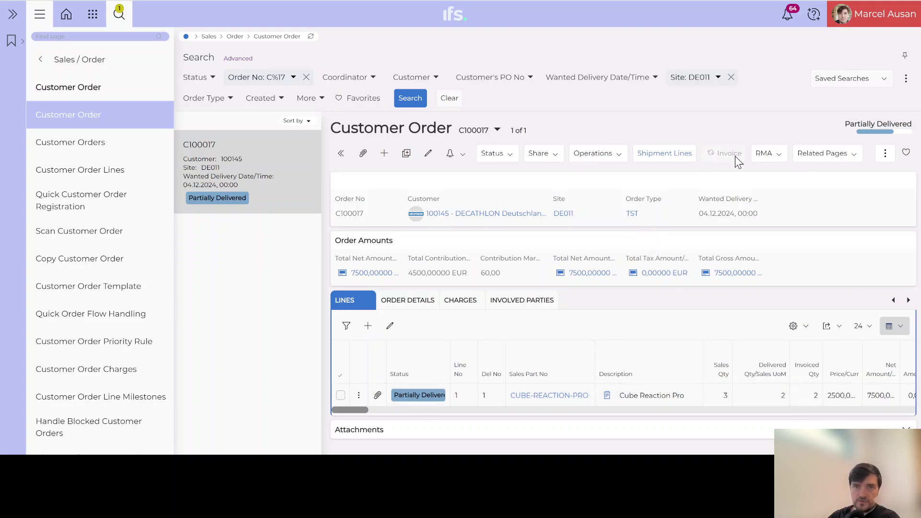
left_click(737, 192)
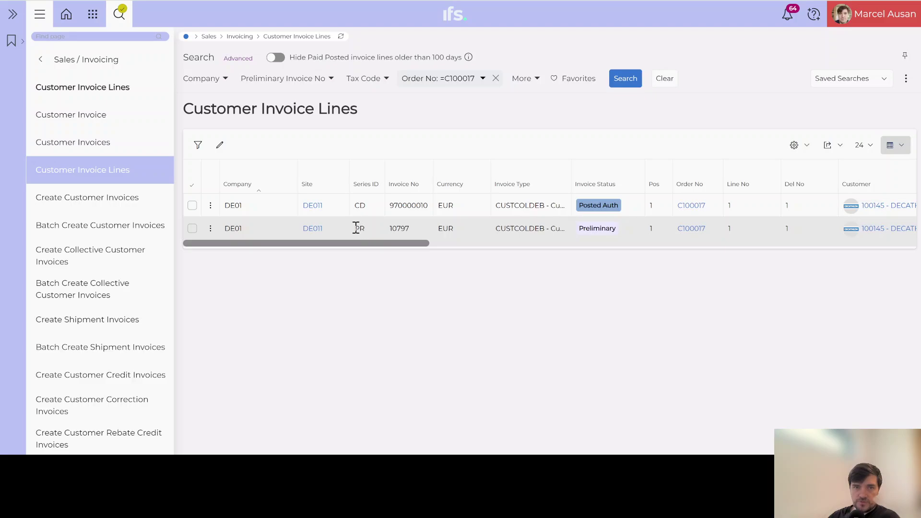
left_click(193, 229)
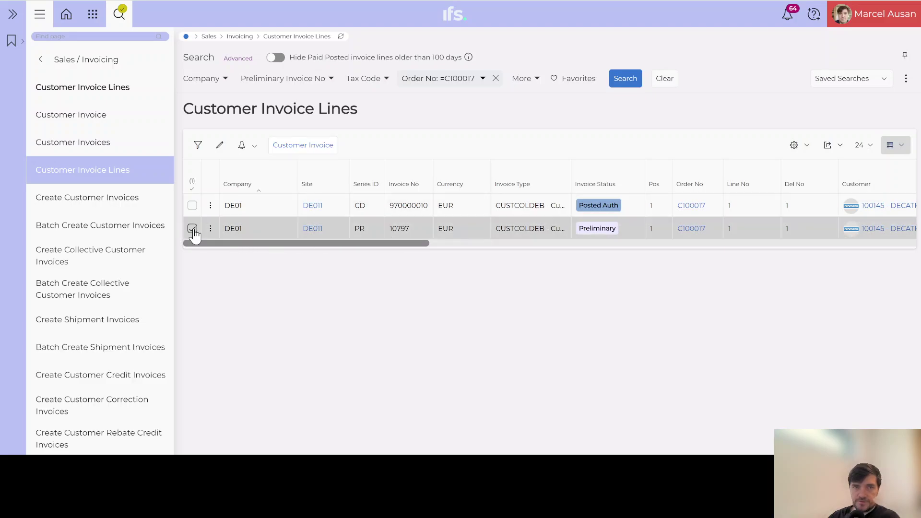
left_click(291, 147)
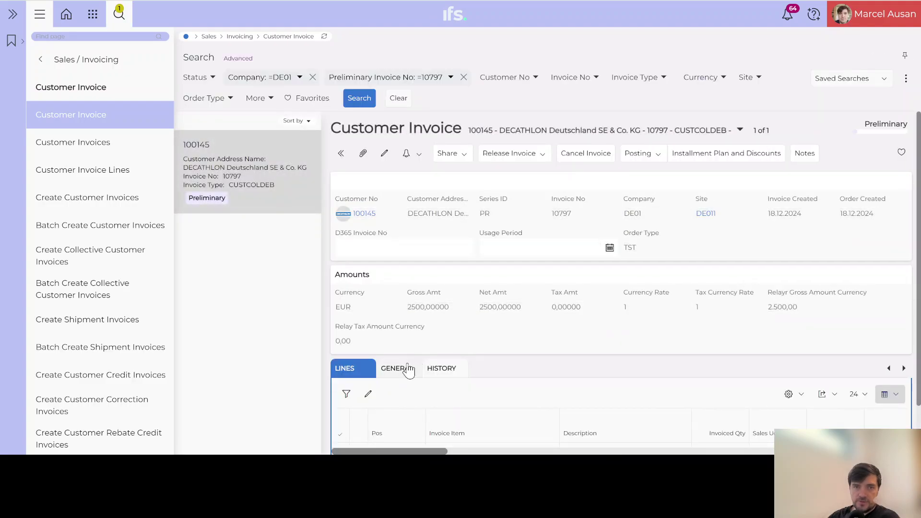
Examine the preliminary invoice's general information and its invoiced lines
left_click(396, 368)
scroll(398, 373, "down", 3)
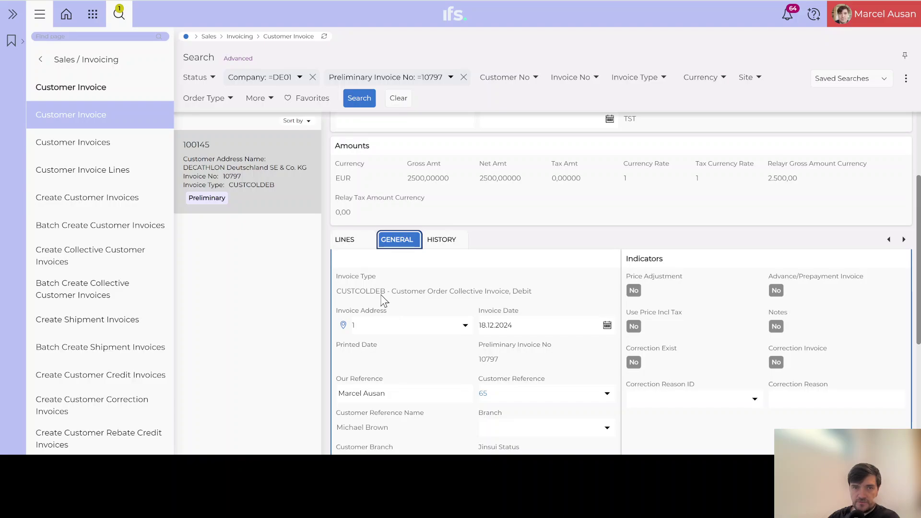
left_click(345, 240)
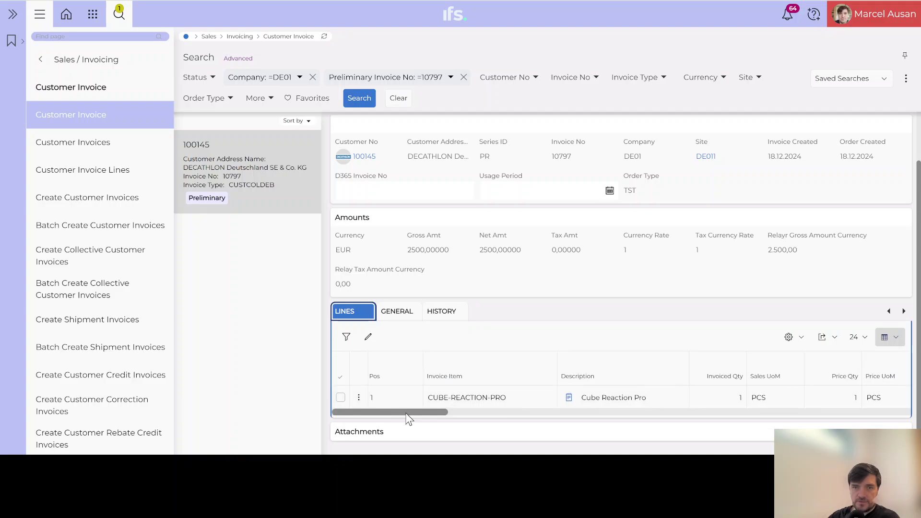
left_click_drag(405, 413, 385, 413)
scroll(496, 291, "up", 2)
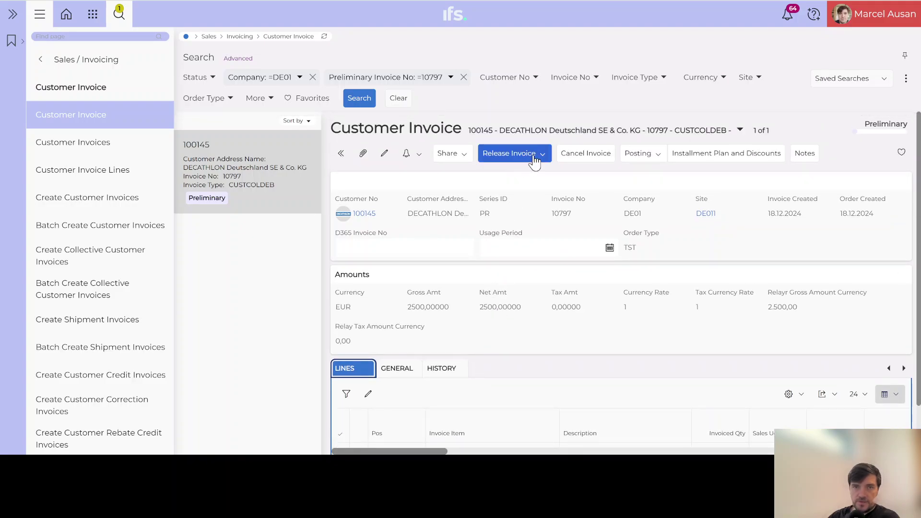
Release the preliminary DECATHLON invoice and accept the report output with No Printout, one copy and Send Email off
left_click(528, 155)
left_click(515, 173)
left_click(489, 165)
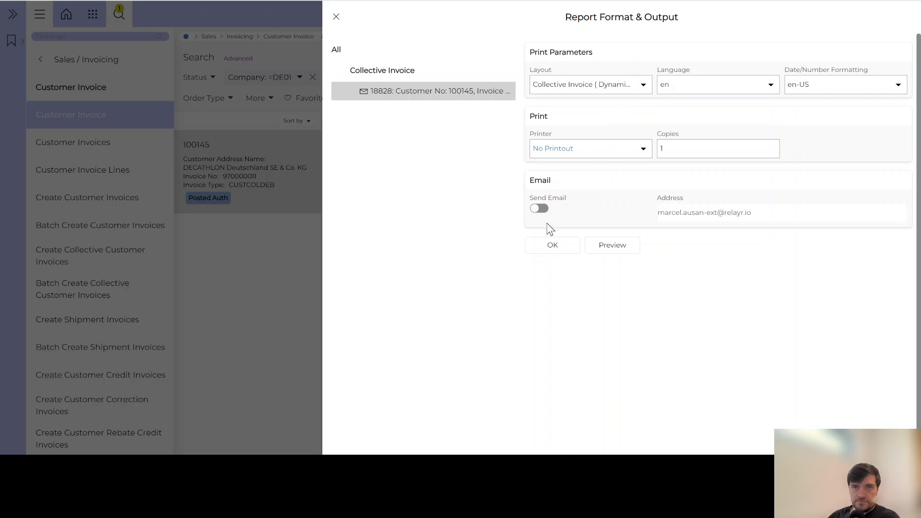
left_click(552, 246)
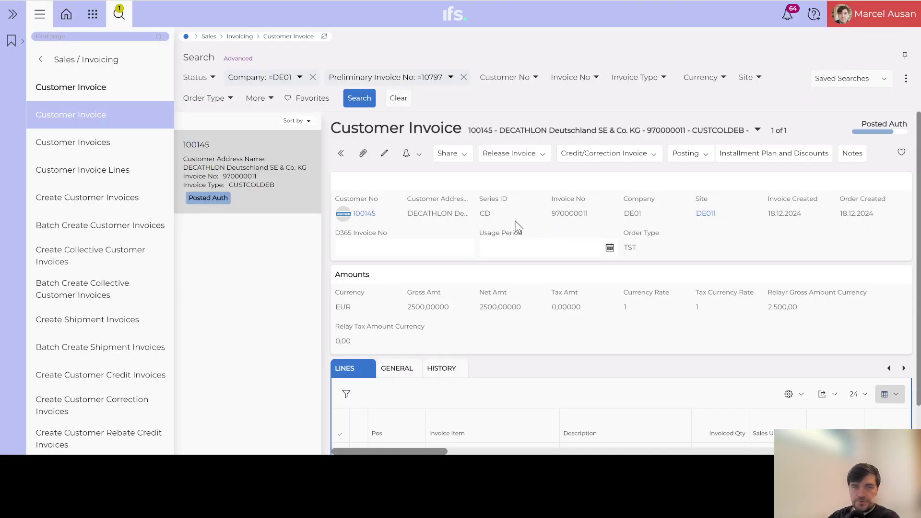